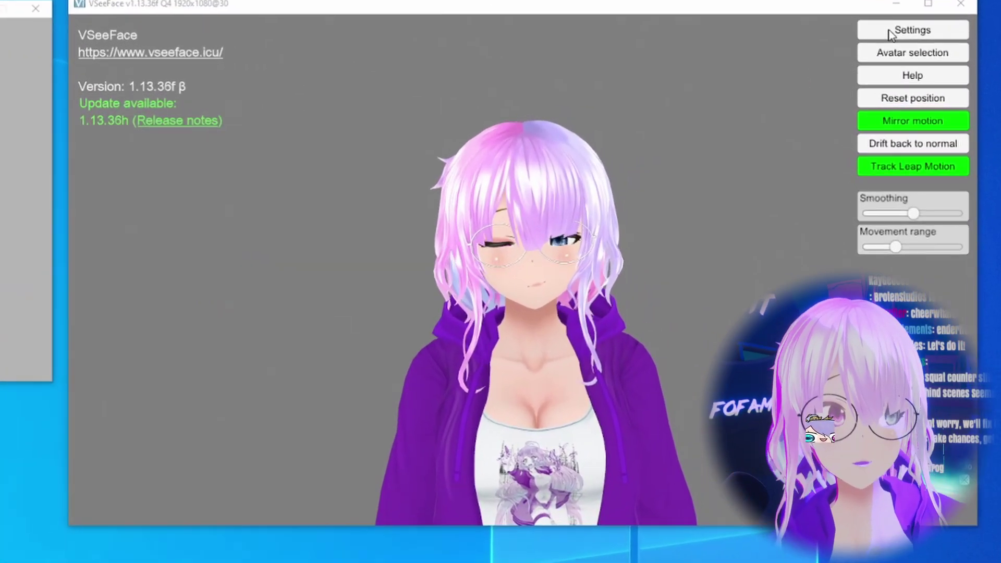
Step: Open the expression settings and go to the Pumpkin expression's options
{"action": "left_click", "coordinate": [870, 45]}
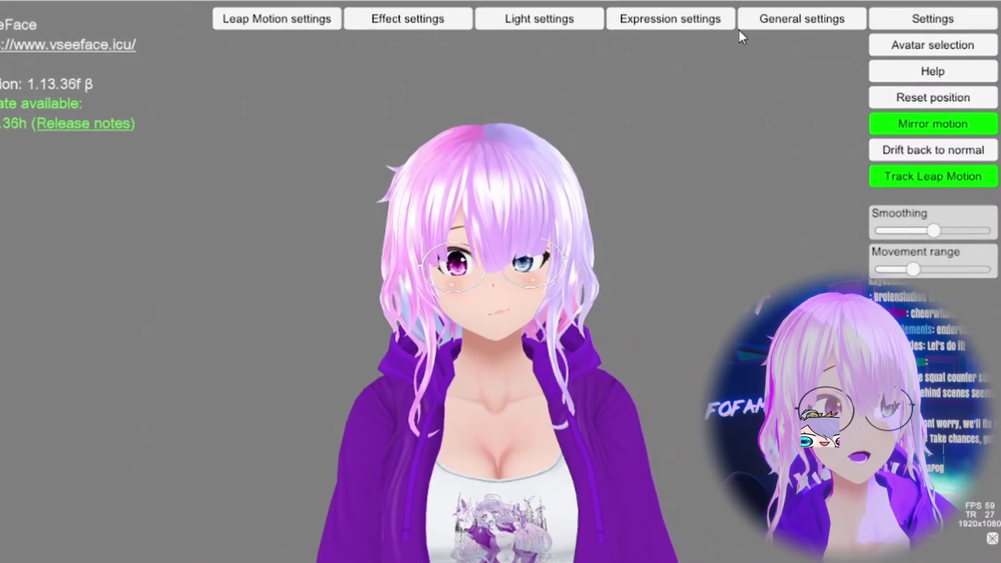
{"action": "left_click", "coordinate": [693, 19]}
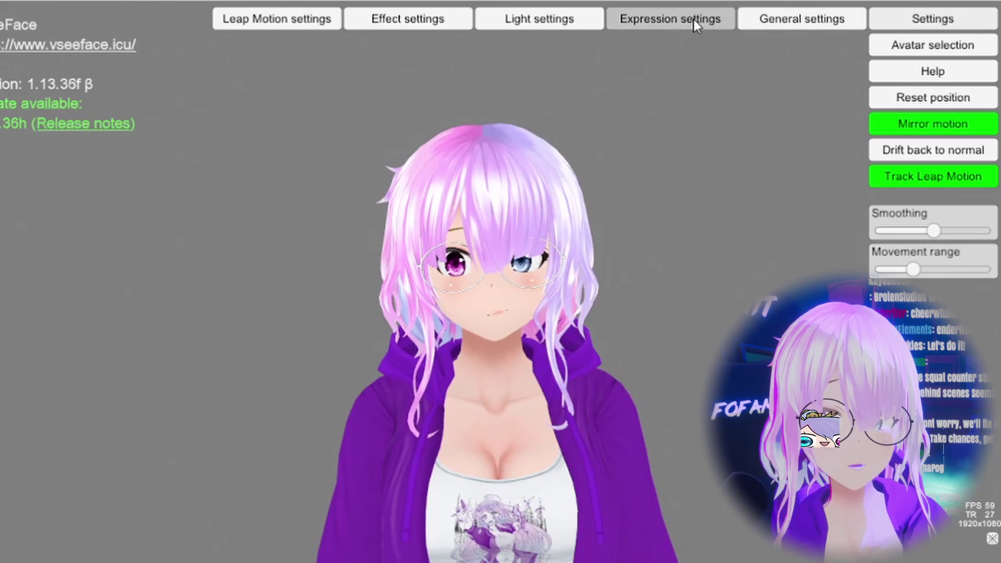
{"action": "left_click_drag", "start_coordinate": [198, 141], "coordinate": [201, 386]}
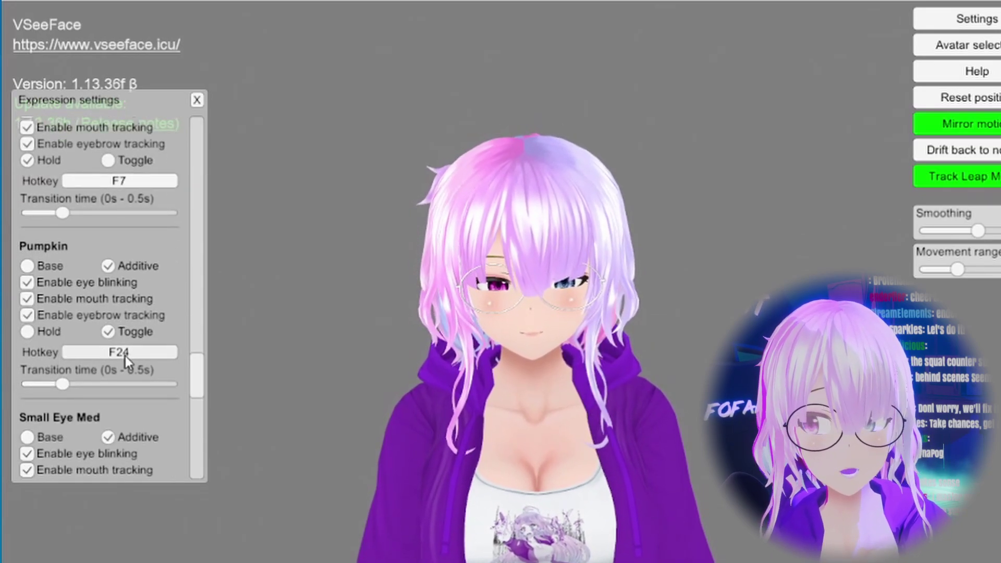
Step: Test the Pumpkin expression by toggling it on and off repeatedly with its F24 hotkey
{"action": "key", "text": "F24"}
{"action": "key", "text": "F24"}
{"action": "key", "text": "F24"}
{"action": "key", "text": "F24"}
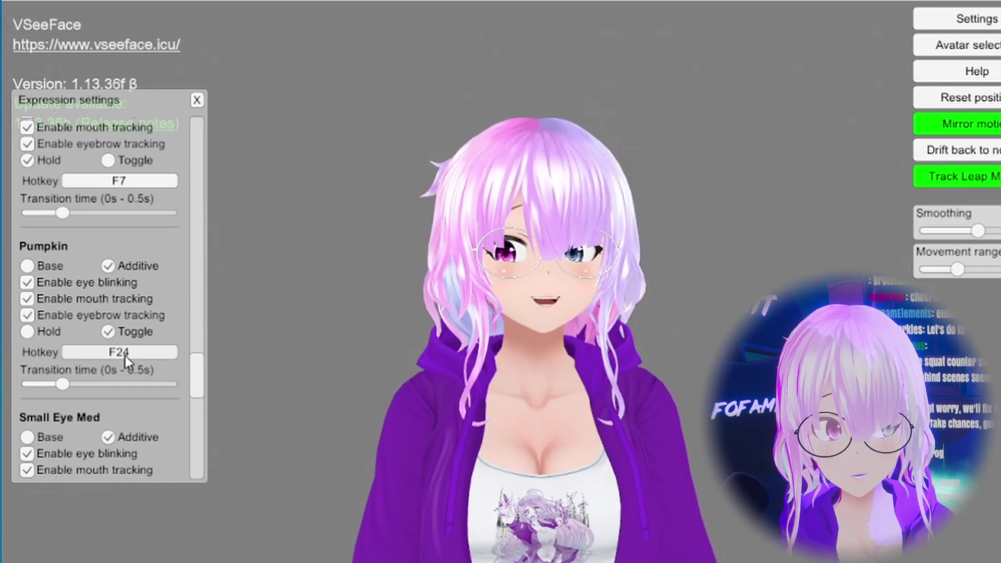
{"action": "key", "text": "F24"}
{"action": "key", "text": "F24"}
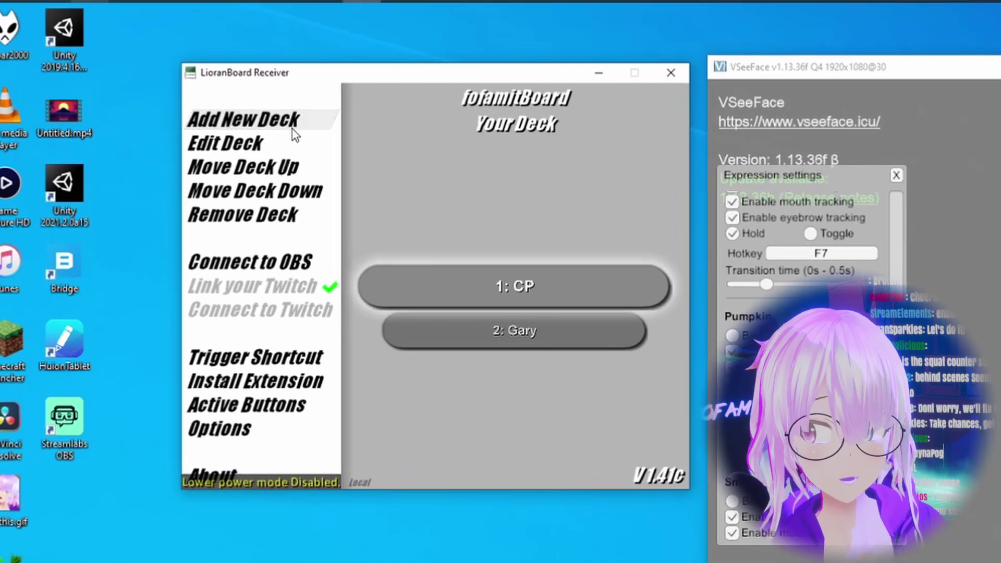
Step: In LioranBoard Receiver, add a new deck, open it for editing and name it VSF Expressions
{"action": "left_click", "coordinate": [294, 132]}
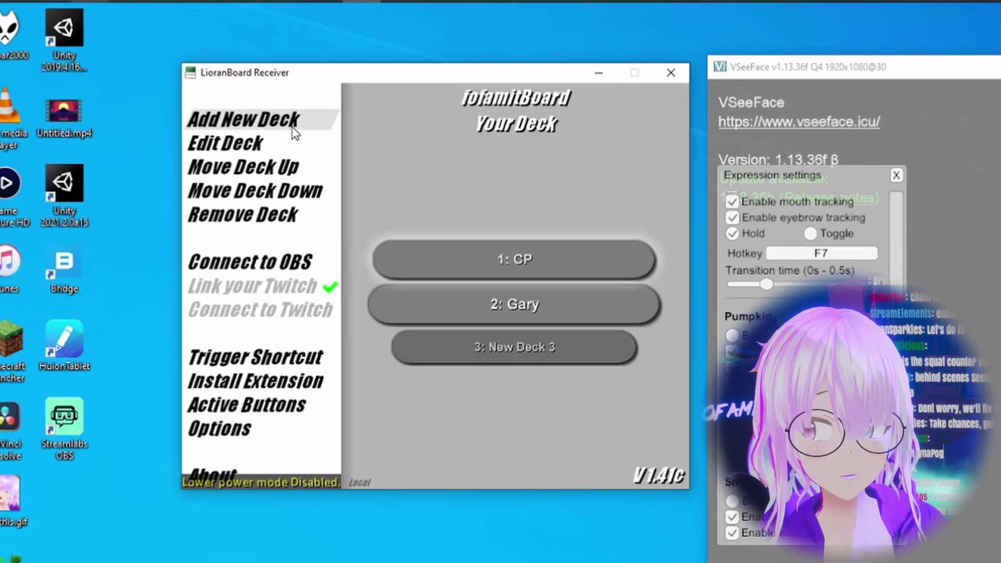
{"action": "left_click", "coordinate": [505, 289]}
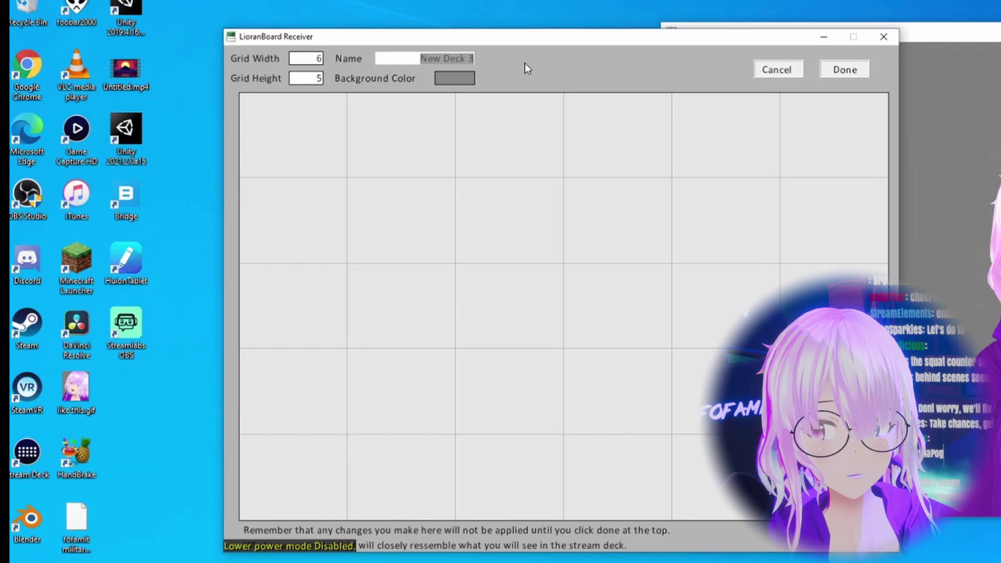
{"action": "type", "text": "V"}
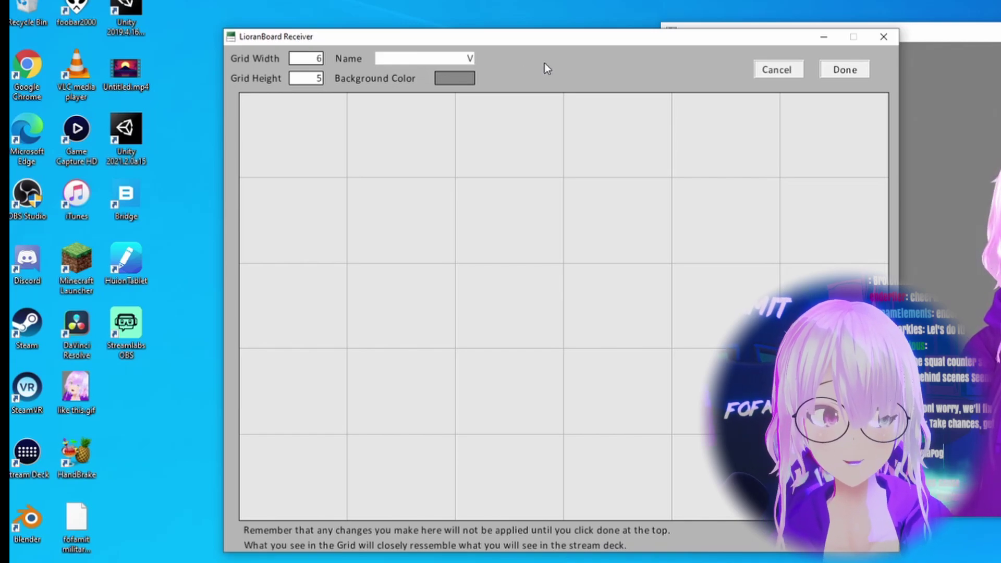
{"action": "type", "text": "SF E"}
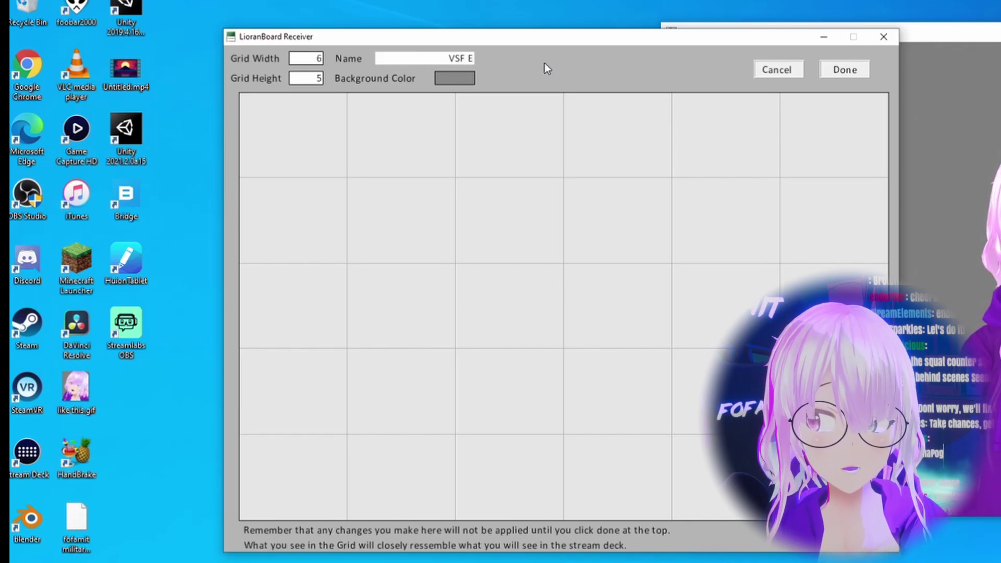
{"action": "type", "text": "xpressions"}
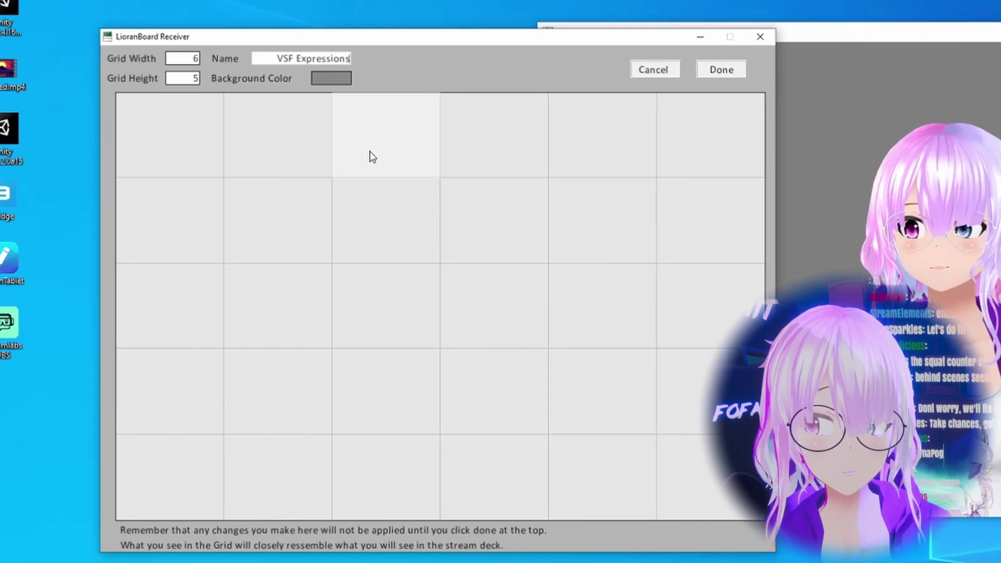
Step: Set up a simulated keypress button in an empty cell of the deck's first row and name it Pumpkin
{"action": "left_click", "coordinate": [572, 157]}
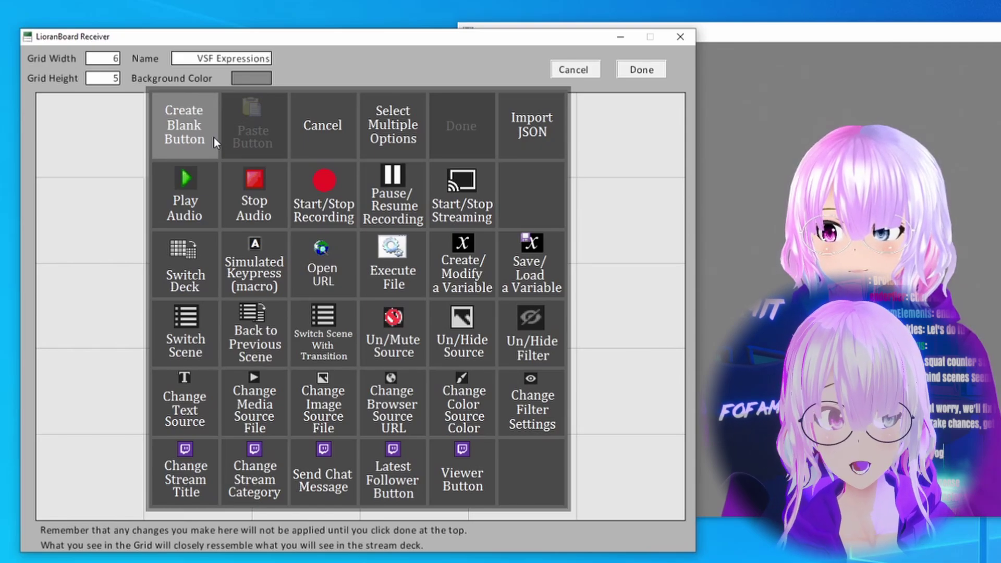
{"action": "left_click", "coordinate": [271, 280]}
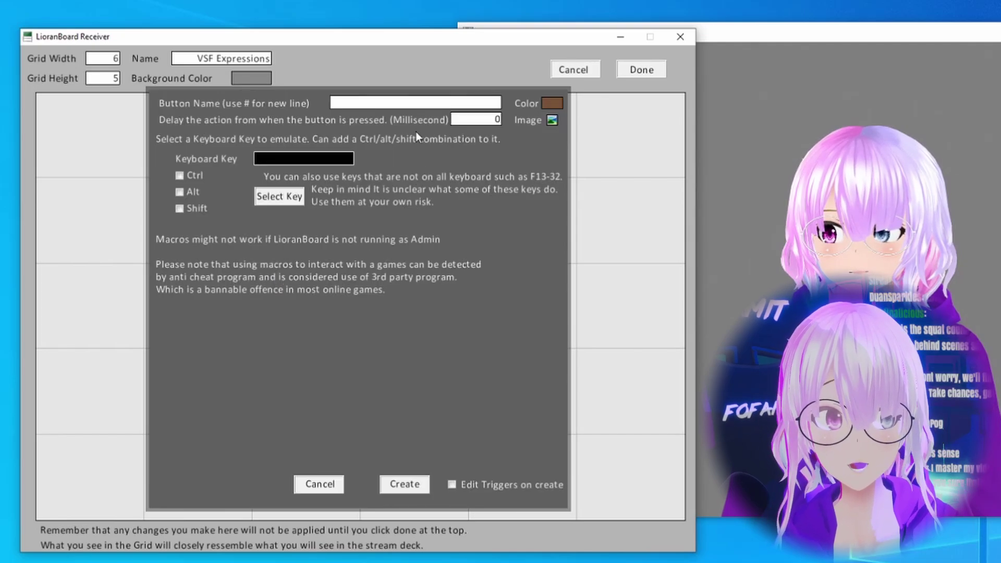
{"action": "left_click", "coordinate": [441, 104]}
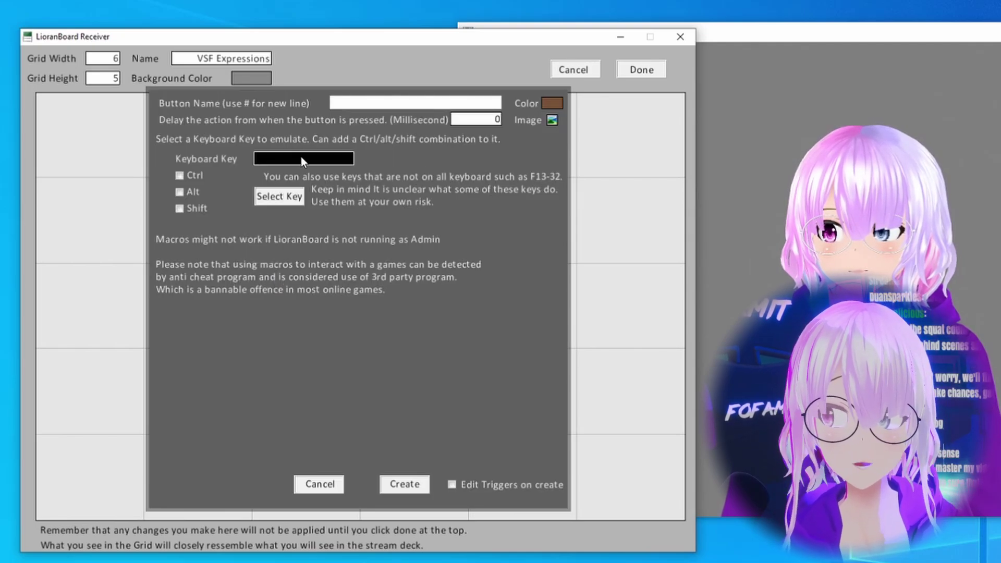
{"action": "type", "text": "Pumpkin"}
Step: Assign F24 as the keyboard key the Pumpkin button emulates and create the button
{"action": "left_click", "coordinate": [333, 156]}
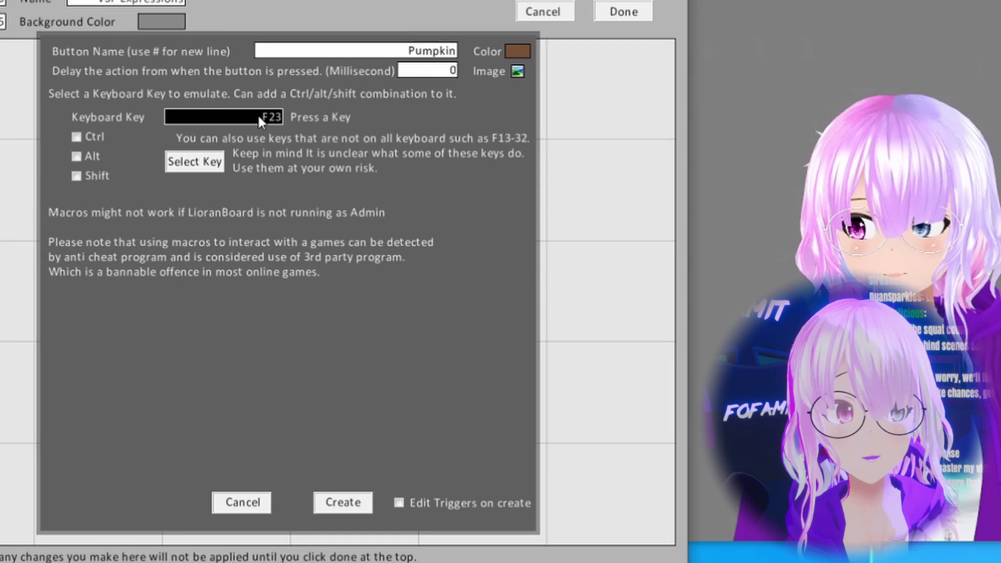
{"action": "key", "text": "F24"}
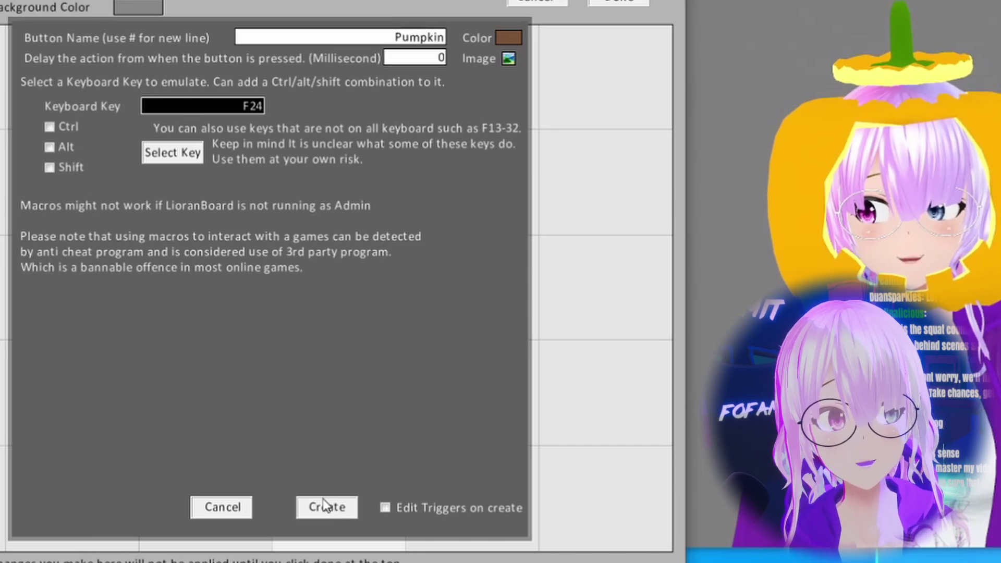
{"action": "left_click", "coordinate": [188, 157]}
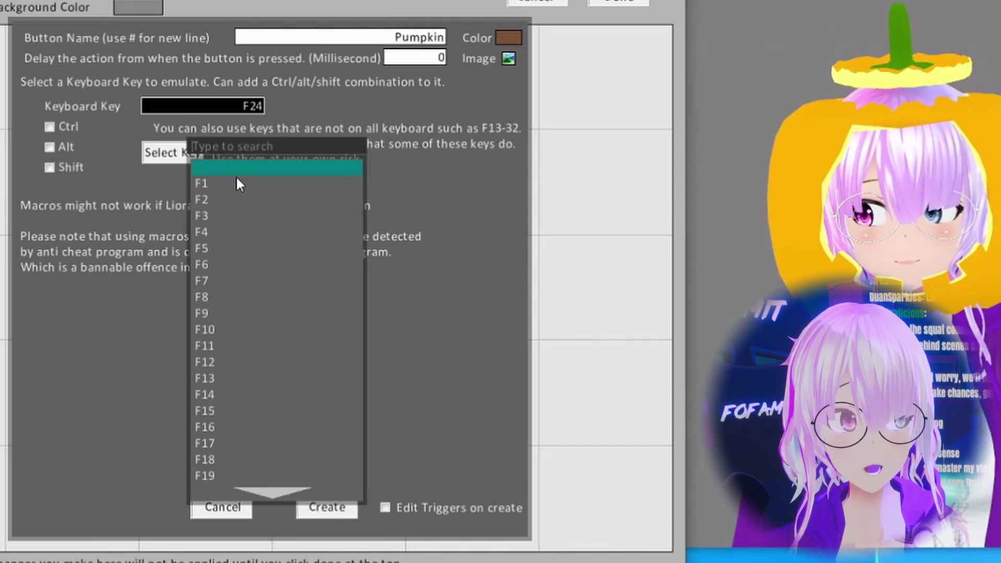
{"action": "scroll", "coordinate": [237, 421], "scroll_direction": "down", "scroll_amount": 5}
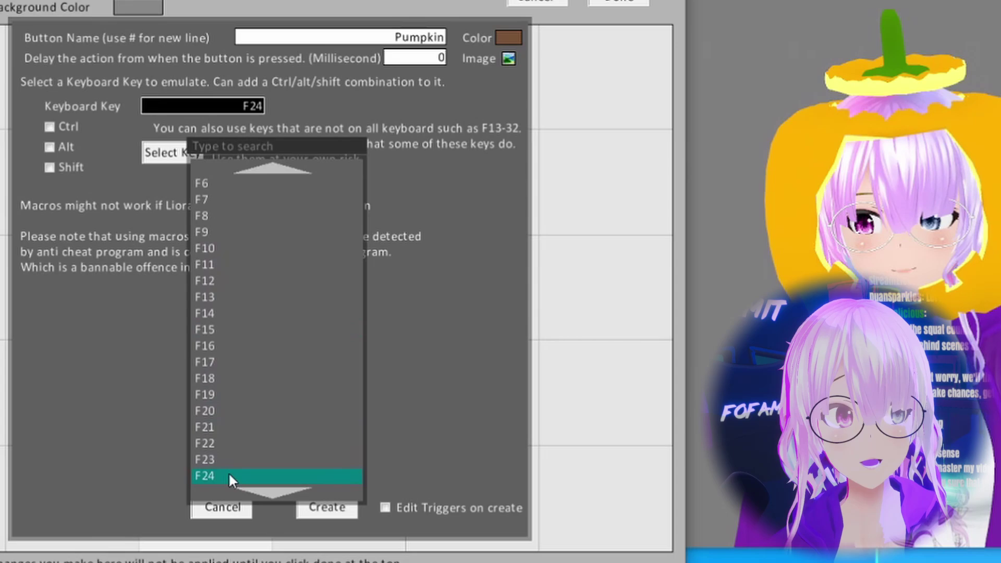
{"action": "left_click", "coordinate": [241, 472]}
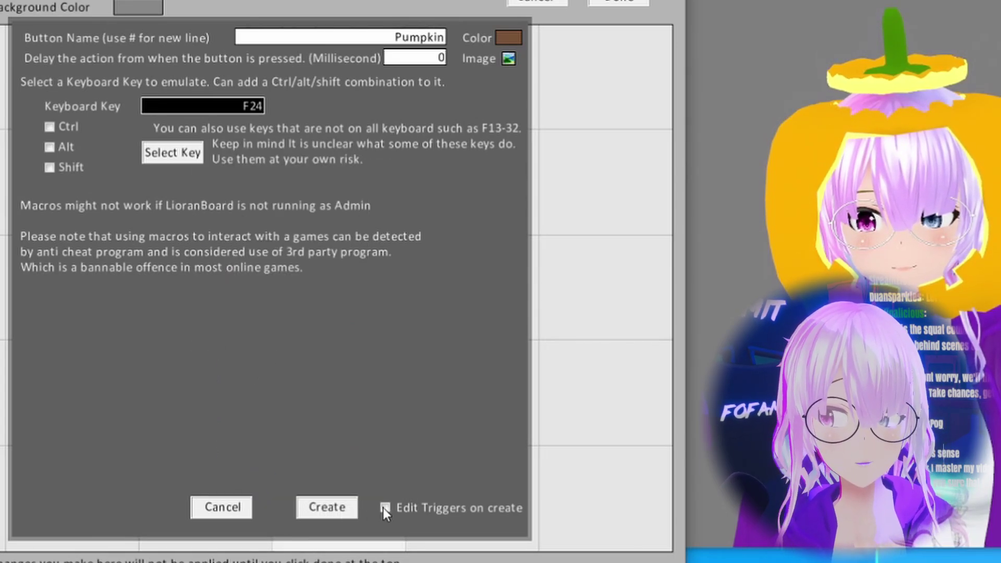
{"action": "left_click", "coordinate": [344, 509]}
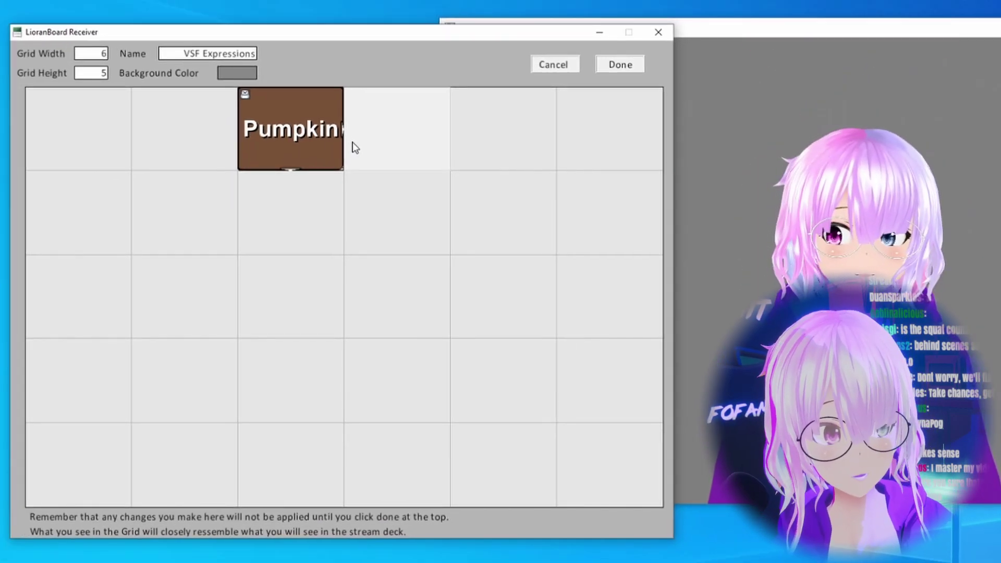
{"action": "right_click", "coordinate": [280, 136]}
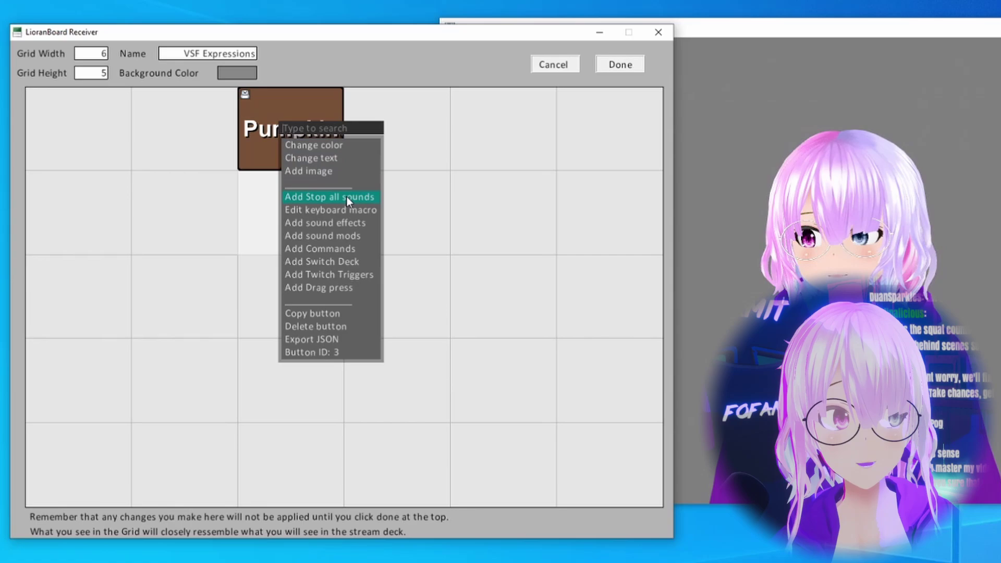
{"action": "left_click", "coordinate": [343, 275]}
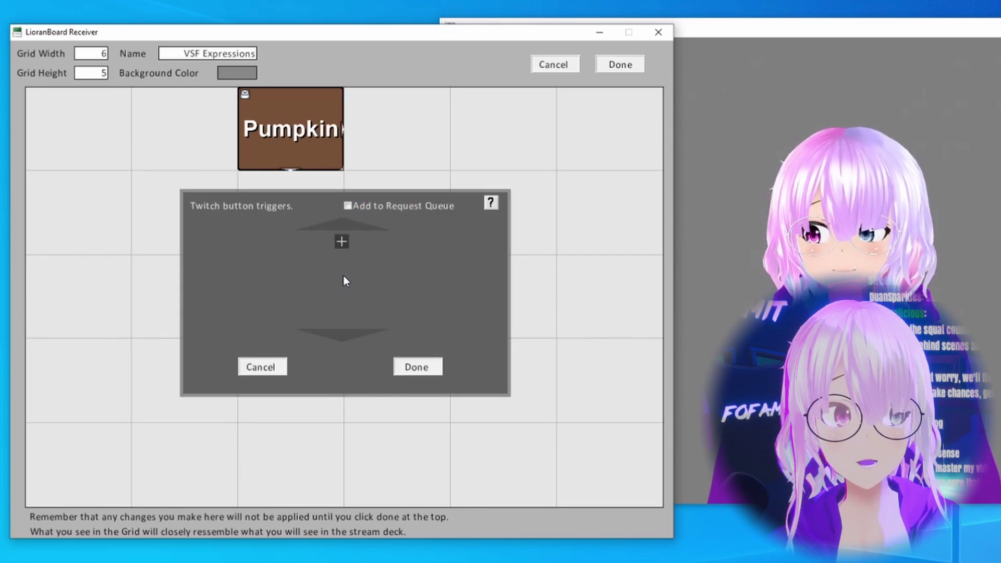
{"action": "left_click", "coordinate": [348, 206]}
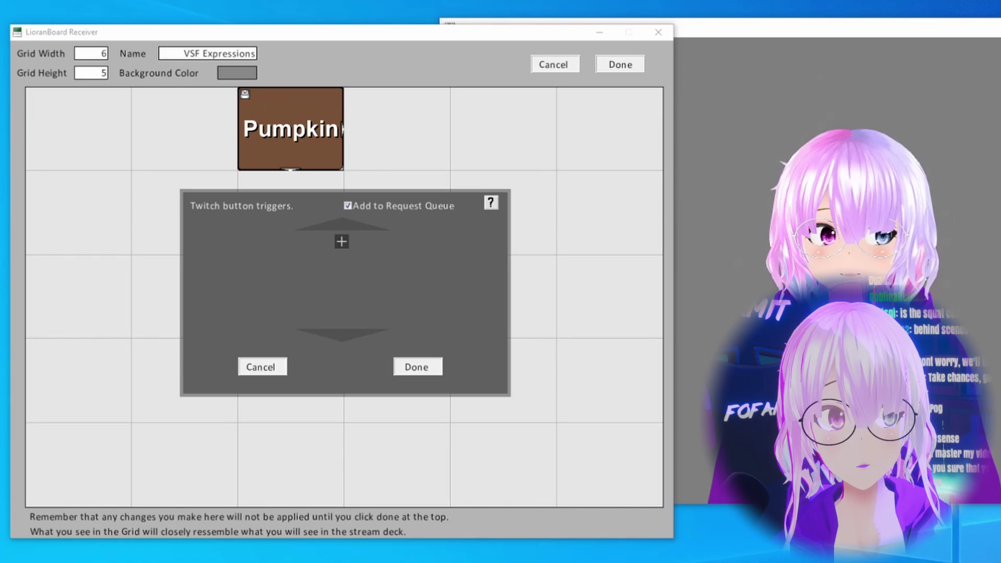
Step: In the Twitch creator dashboard, start a new custom channel points reward and name it Pumpkin
{"action": "left_click_drag", "start_coordinate": [991, 104], "coordinate": [596, 143]}
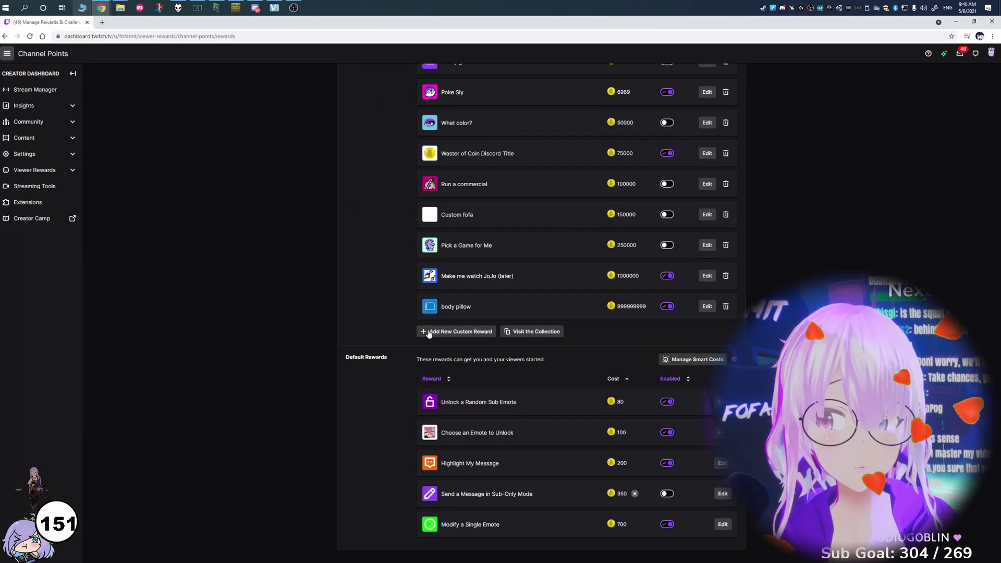
{"action": "left_click", "coordinate": [429, 332]}
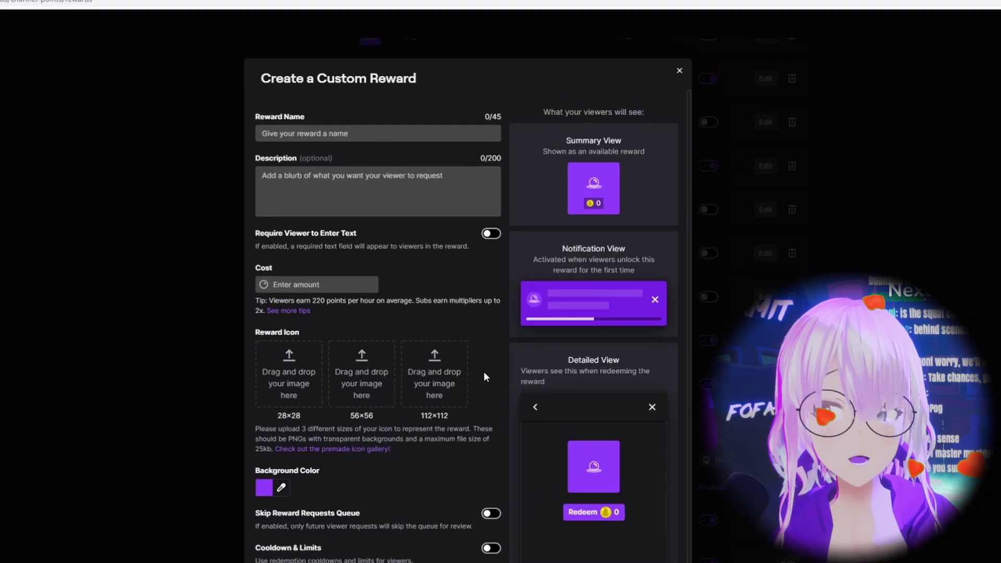
{"action": "type", "text": "Pumpkin"}
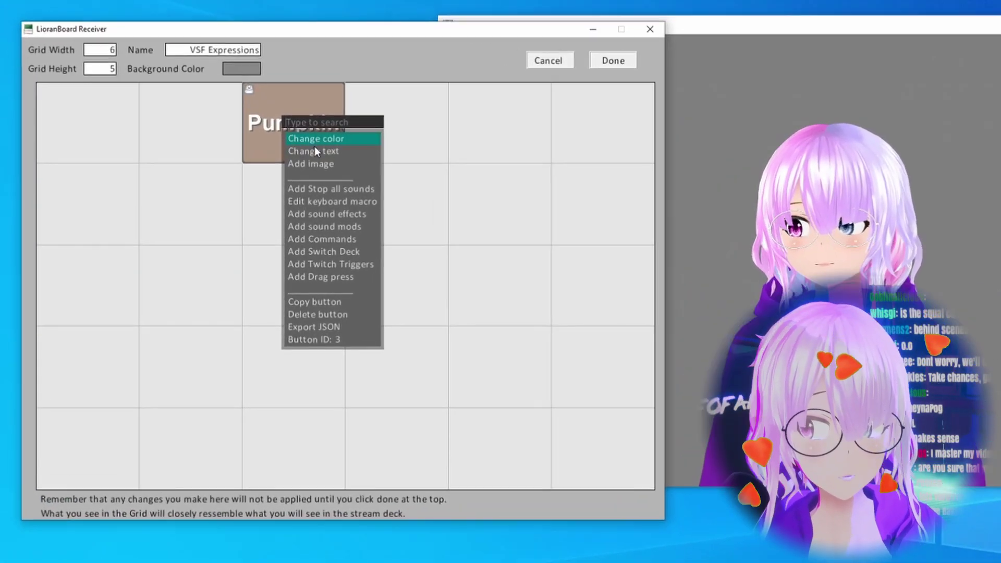
Step: Back in LioranBoard, give the Pumpkin button a Point Redeem Twitch trigger with Add to Request Queue enabled
{"action": "left_click", "coordinate": [345, 265]}
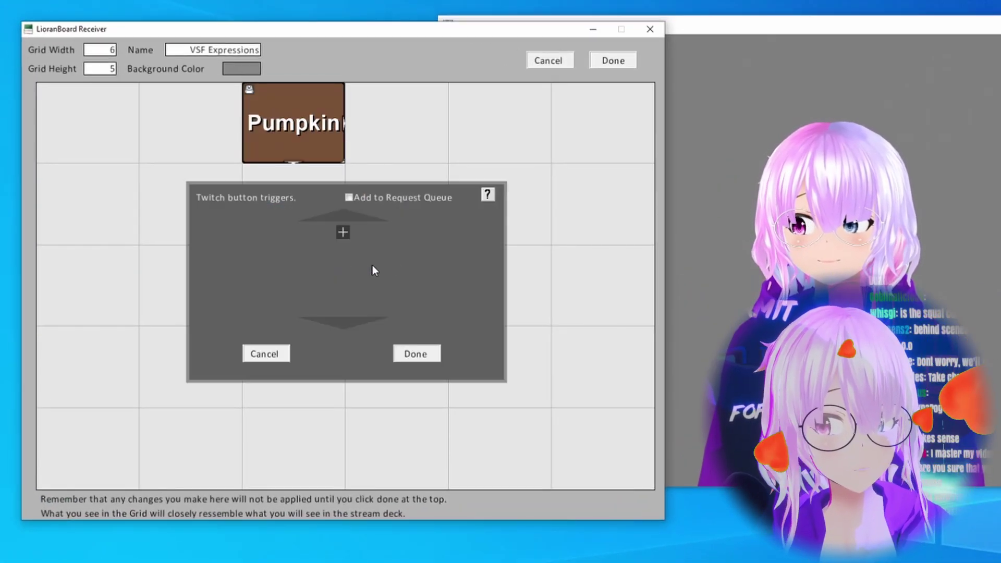
{"action": "left_click", "coordinate": [352, 198]}
{"action": "left_click", "coordinate": [343, 232]}
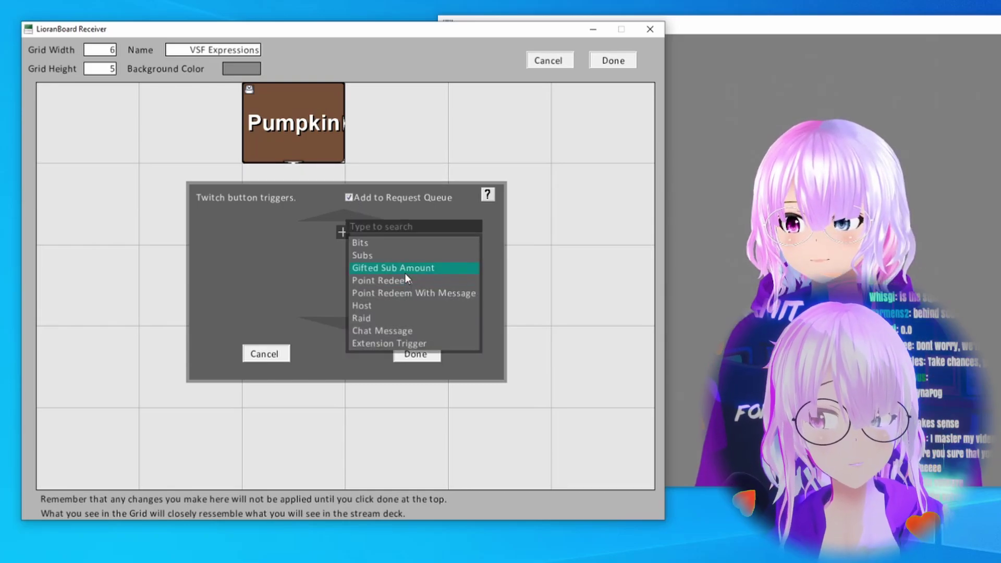
{"action": "left_click", "coordinate": [405, 280]}
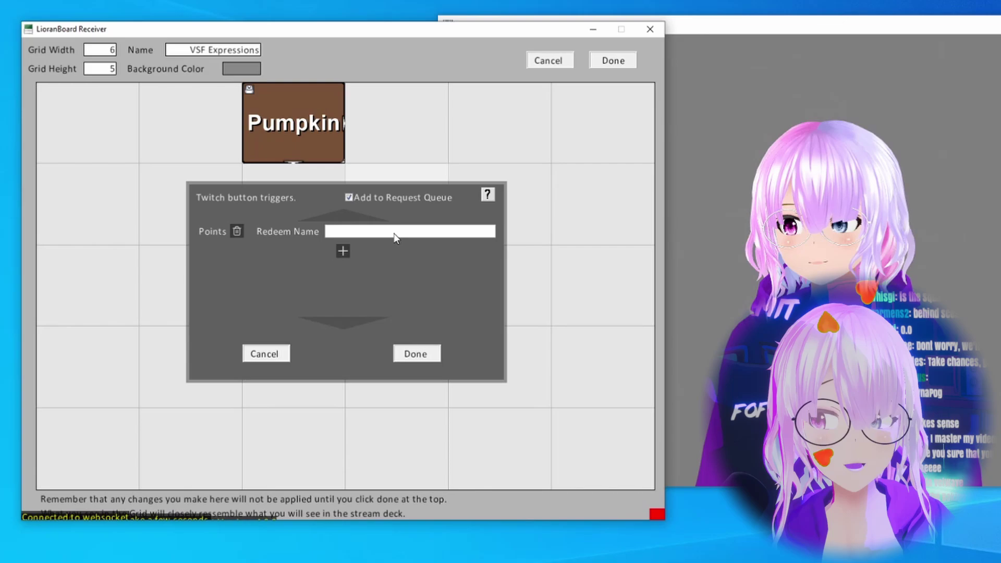
{"action": "left_click", "coordinate": [426, 355]}
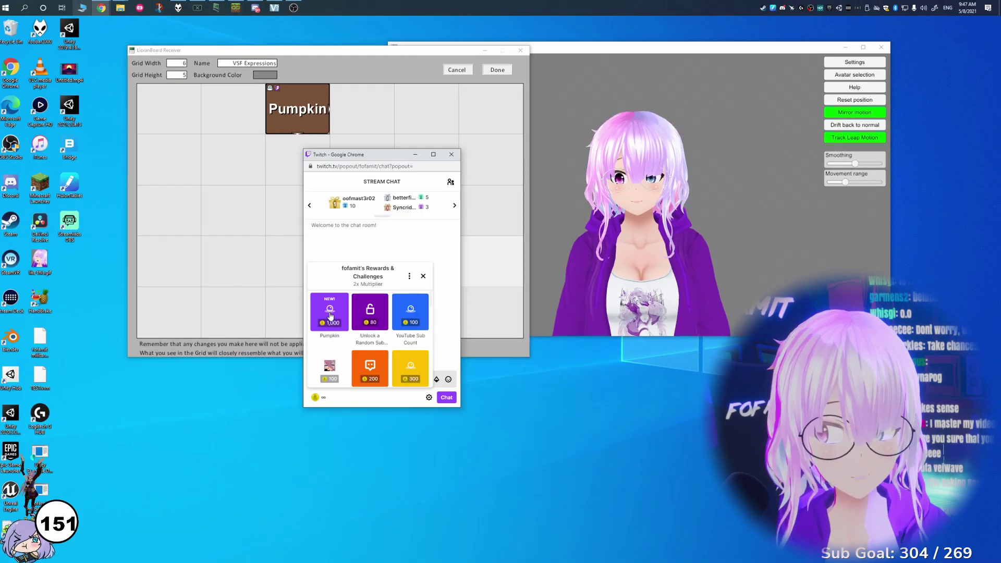
Step: Redeem the 1,000-point Pumpkin reward in the Twitch chat pop-up and apply the changes to the VSF Expressions deck
{"action": "left_click", "coordinate": [326, 307]}
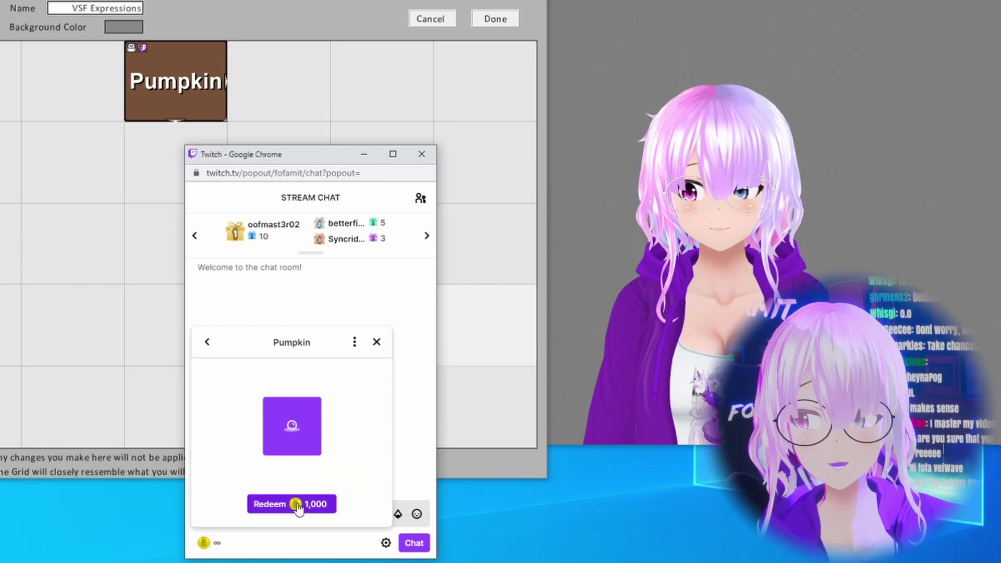
{"action": "left_click", "coordinate": [297, 505]}
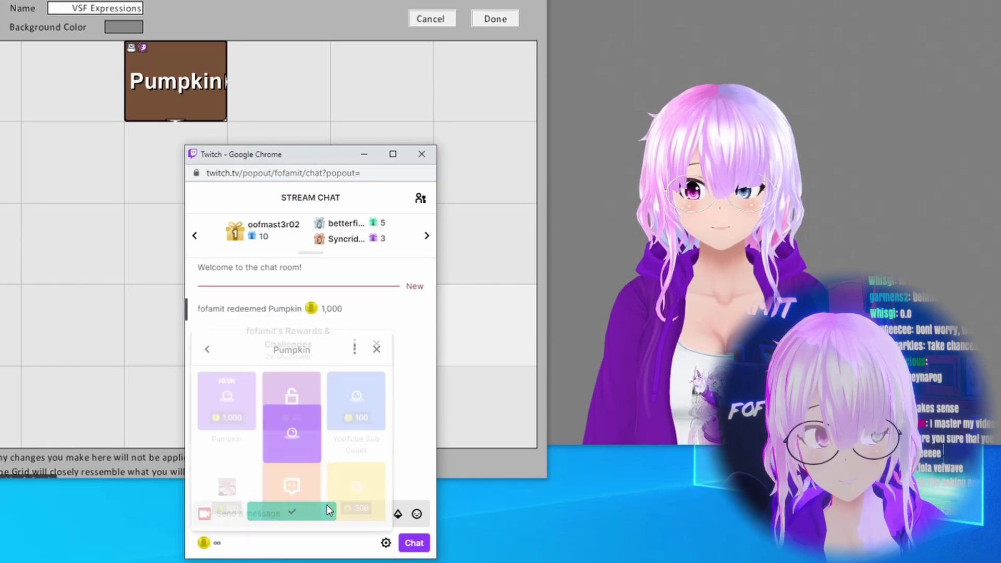
{"action": "left_click", "coordinate": [504, 19]}
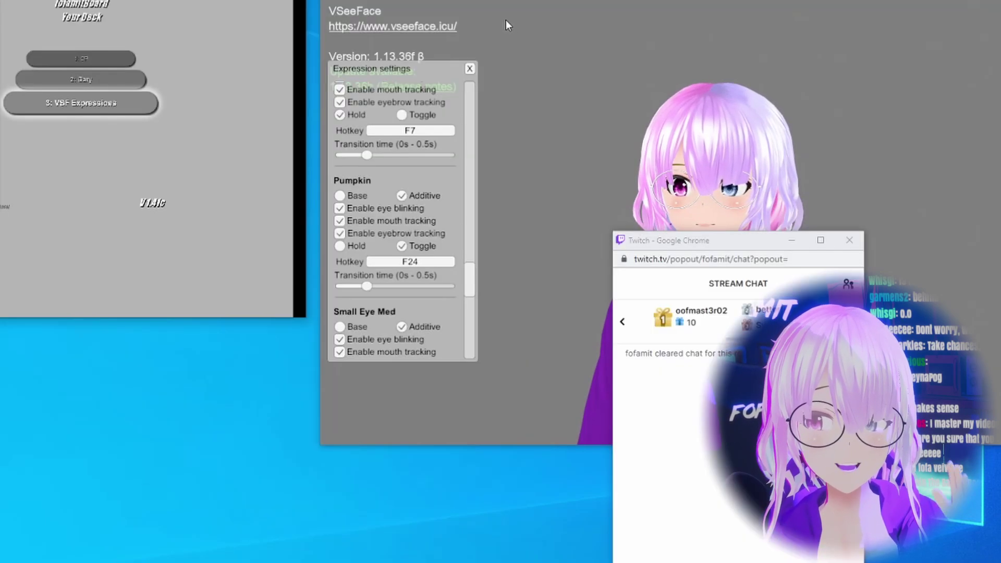
Step: Move the Twitch chat pop-up clear of the deck list and close VSeeFace's expression settings
{"action": "left_click_drag", "start_coordinate": [643, 211], "coordinate": [276, 162]}
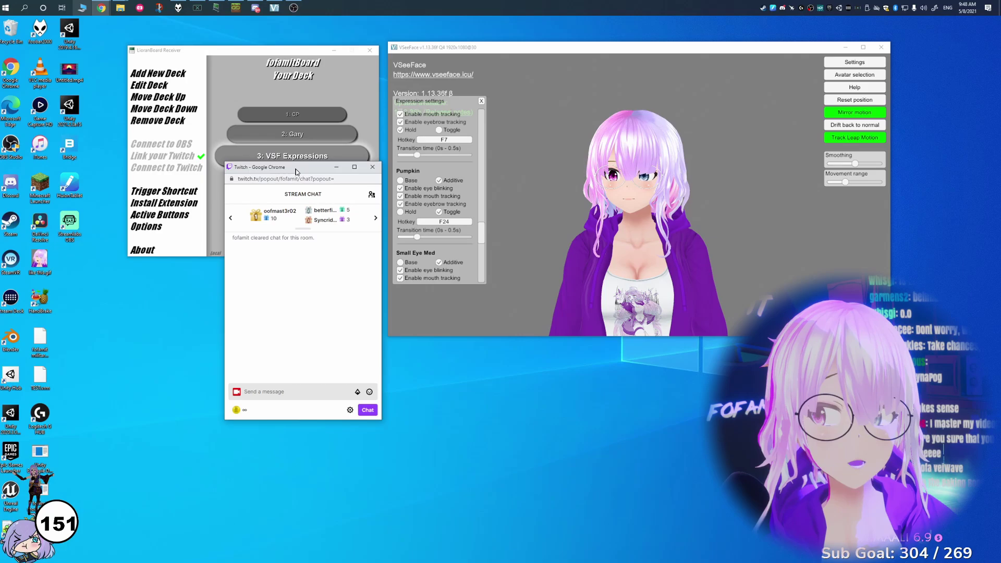
{"action": "left_click_drag", "start_coordinate": [296, 171], "coordinate": [436, 178]}
{"action": "left_click", "coordinate": [482, 102]}
Step: Redeem the 1,000-point Pumpkin reward from the channel rewards list in the Twitch chat pop-up
{"action": "left_click", "coordinate": [377, 248]}
{"action": "left_click", "coordinate": [384, 420]}
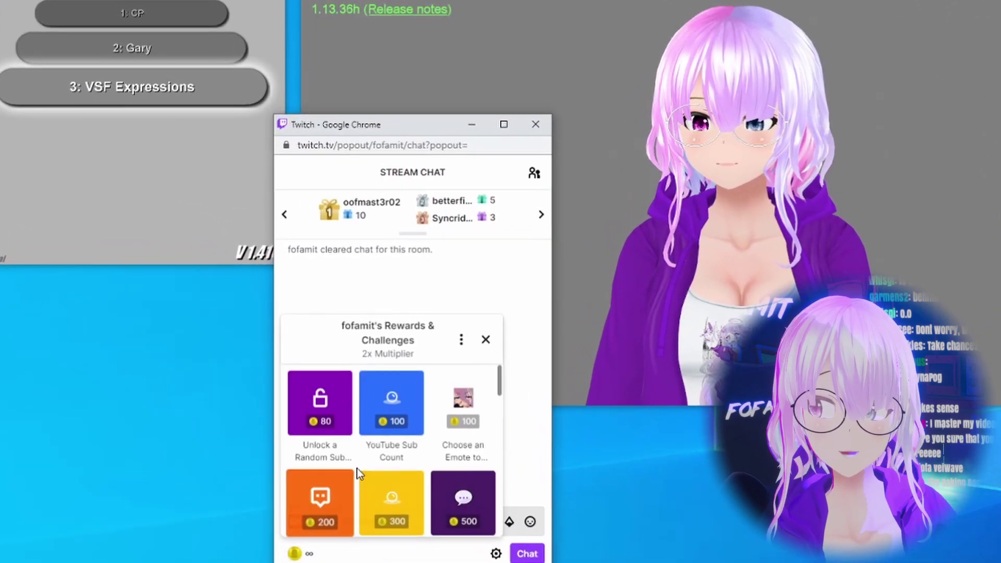
{"action": "scroll", "coordinate": [357, 469], "scroll_direction": "down", "scroll_amount": 5}
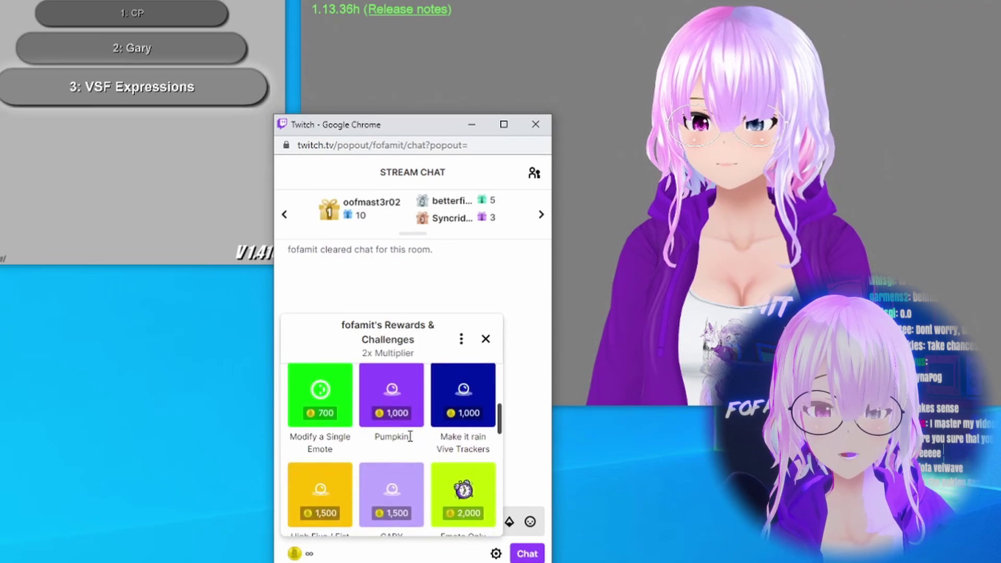
{"action": "left_click", "coordinate": [408, 413]}
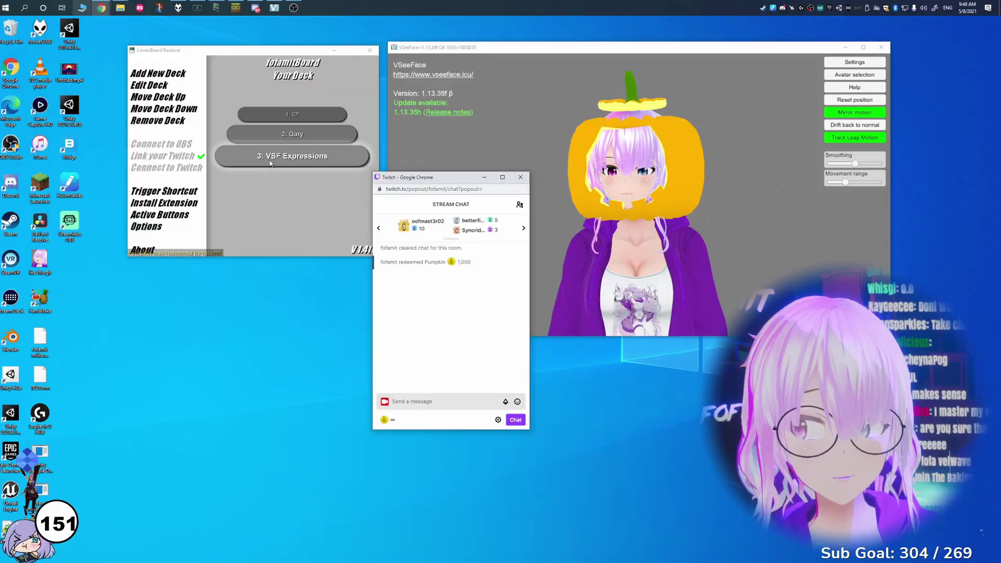
Step: In LioranBoard's VSF Expressions deck, remove the Pumpkin Point Redeem trigger from the Pumpkin button and confirm
{"action": "left_click", "coordinate": [271, 164]}
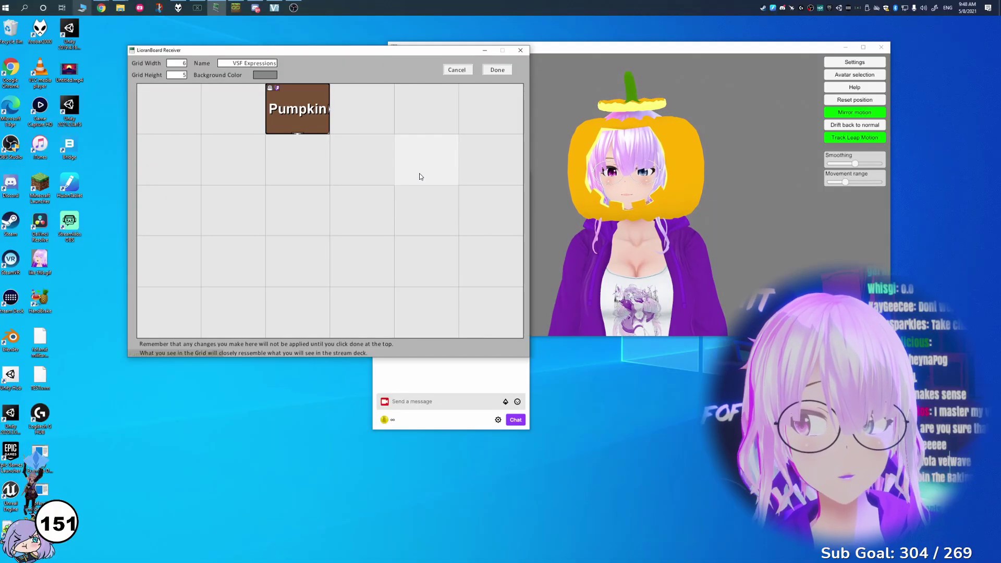
{"action": "right_click", "coordinate": [320, 118]}
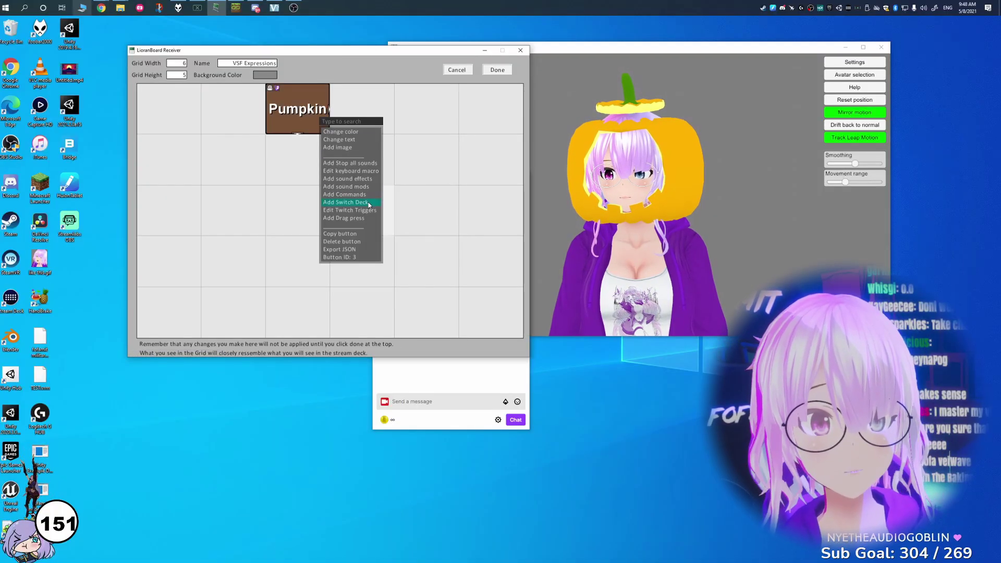
{"action": "left_click", "coordinate": [349, 210]}
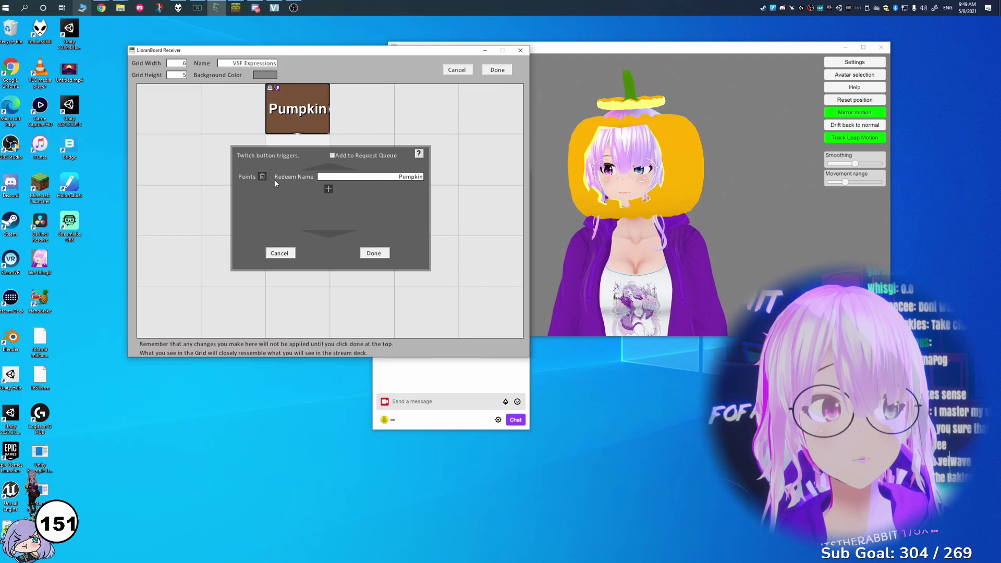
{"action": "left_click", "coordinate": [374, 253]}
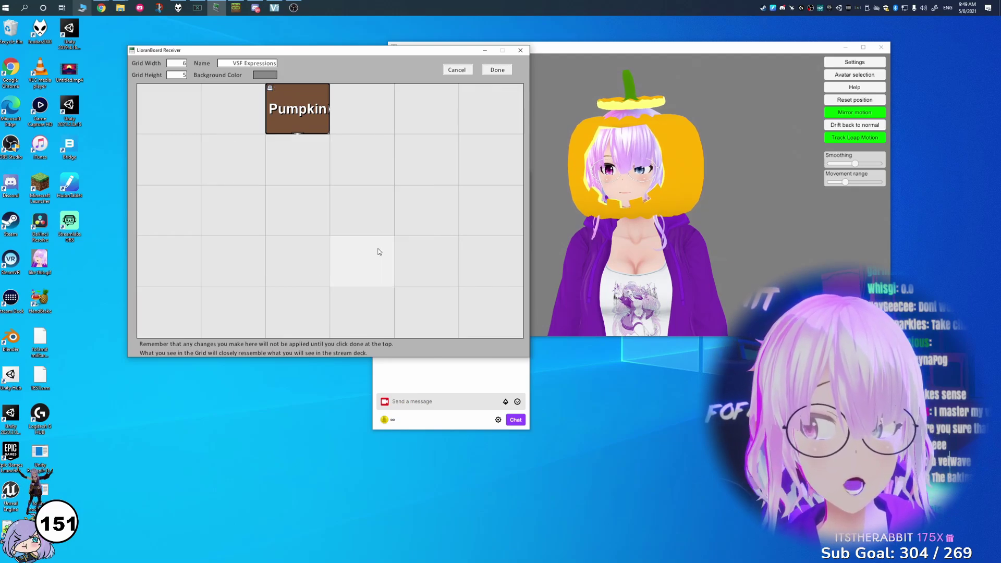
Step: Create a blank button named Pumpkin Redeem beside the Pumpkin button and give it a Point Redeem trigger with redeem name Pumpkin
{"action": "left_click", "coordinate": [360, 112]}
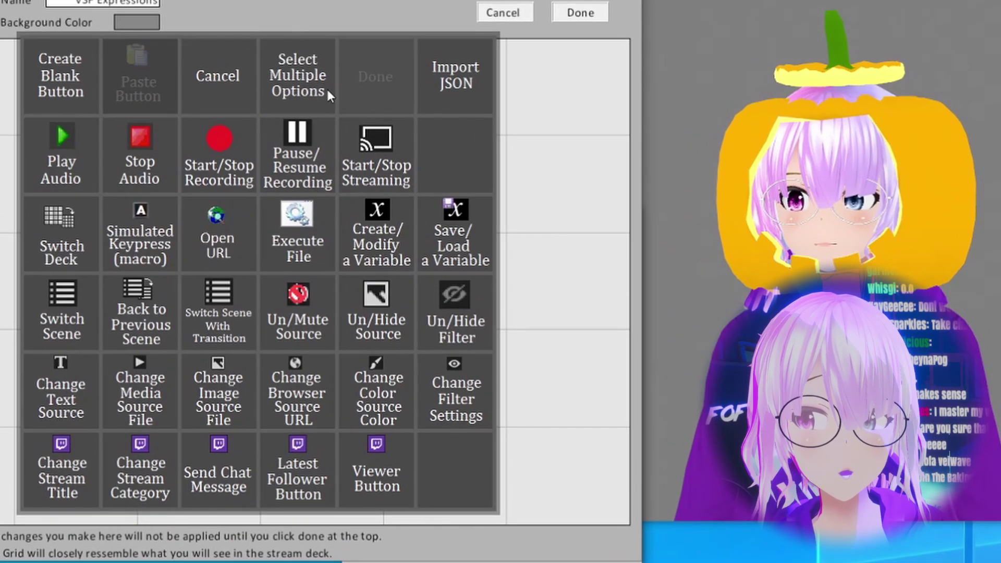
{"action": "left_click", "coordinate": [77, 83]}
{"action": "left_click", "coordinate": [374, 55]}
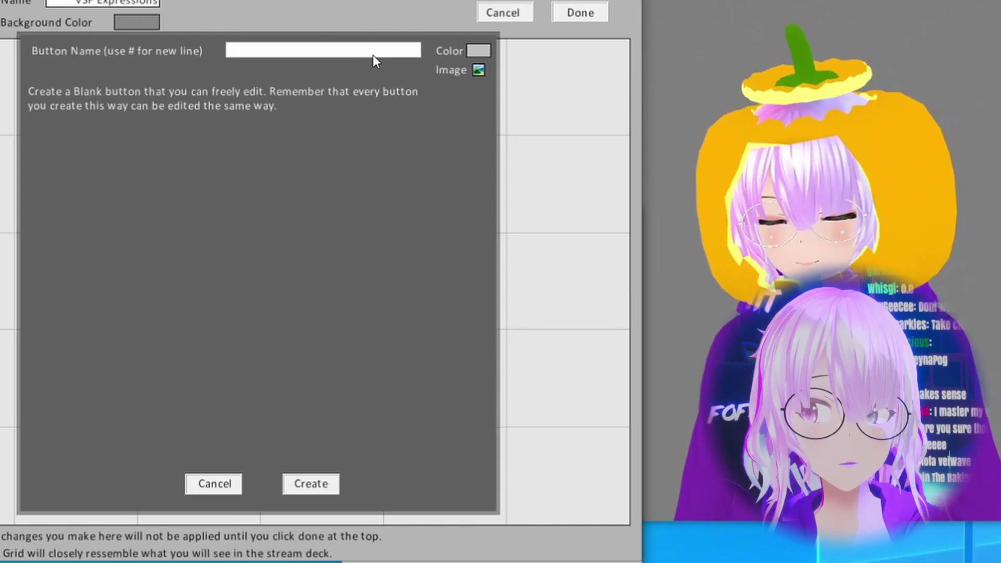
{"action": "type", "text": "Pumpkin Redeen"}
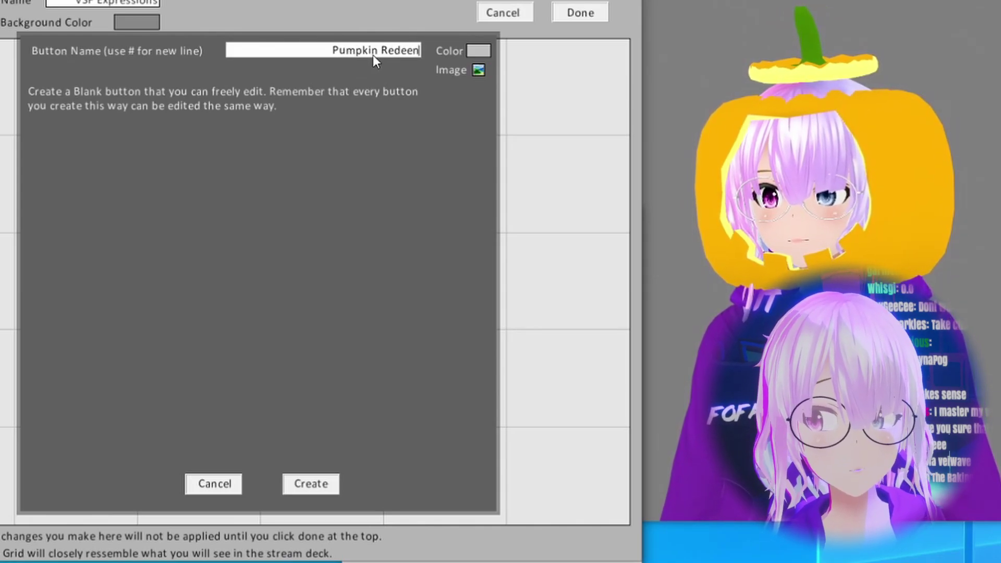
{"action": "key", "text": "BackSpace"}
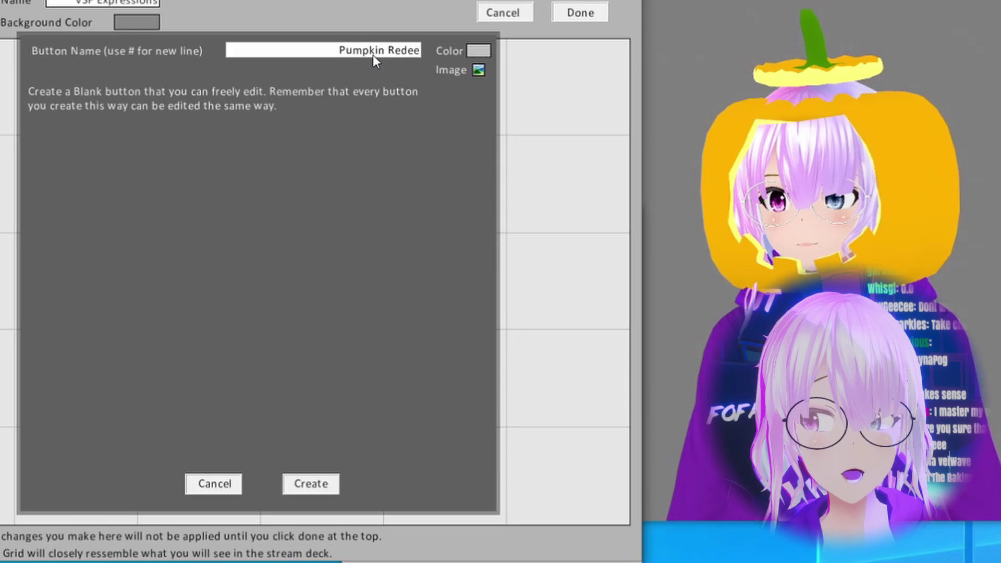
{"action": "type", "text": "m"}
{"action": "left_click", "coordinate": [311, 484]}
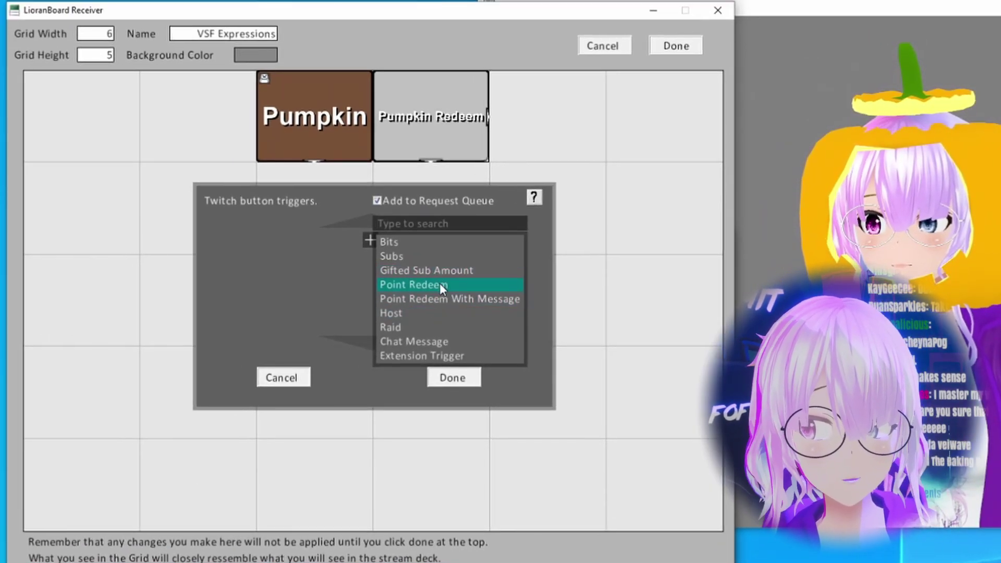
{"action": "left_click", "coordinate": [440, 284]}
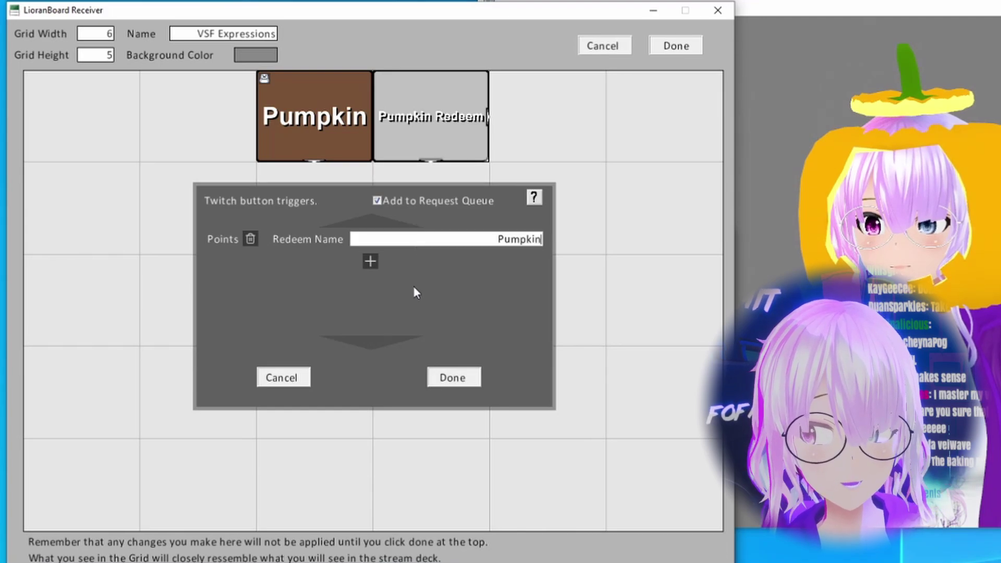
{"action": "left_click", "coordinate": [449, 383]}
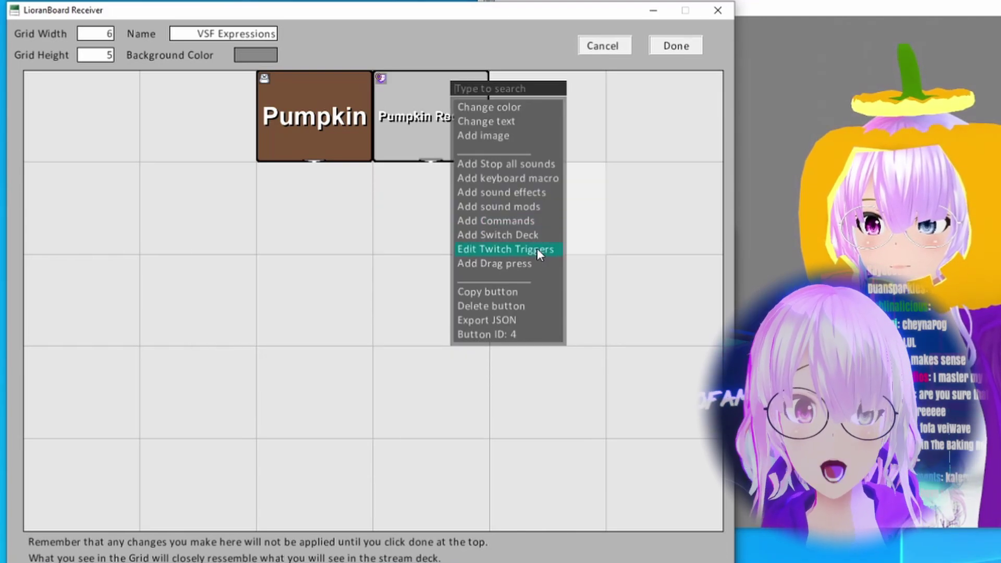
Step: Add a Trigger: Button command to the Pumpkin Redeem button and save its command list
{"action": "left_click", "coordinate": [533, 221]}
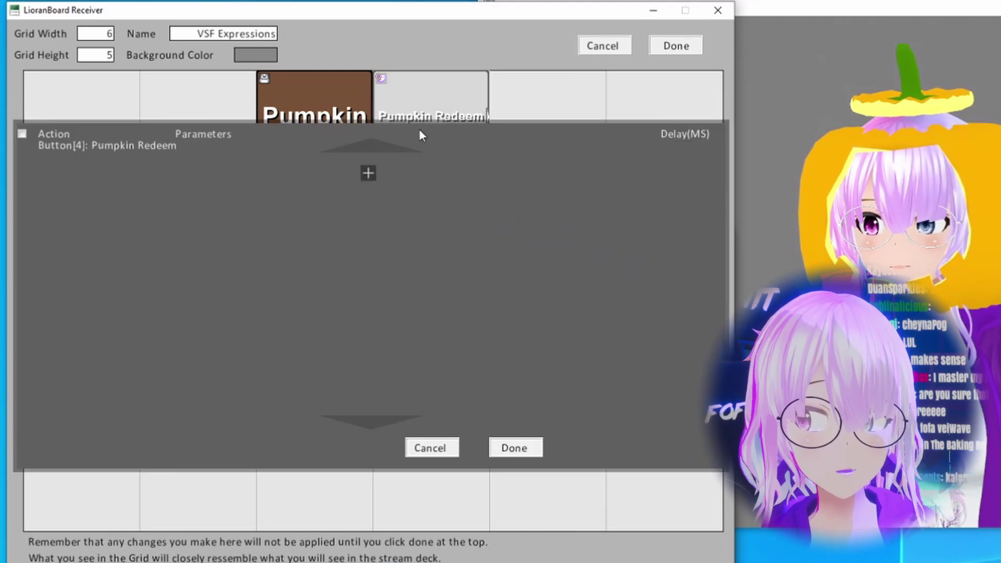
{"action": "left_click", "coordinate": [367, 173]}
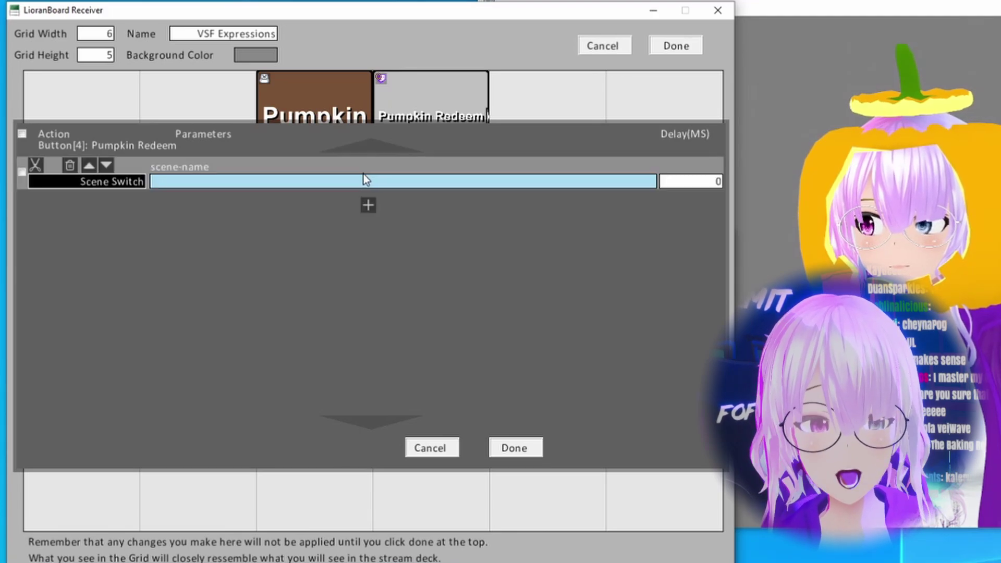
{"action": "left_click", "coordinate": [62, 183]}
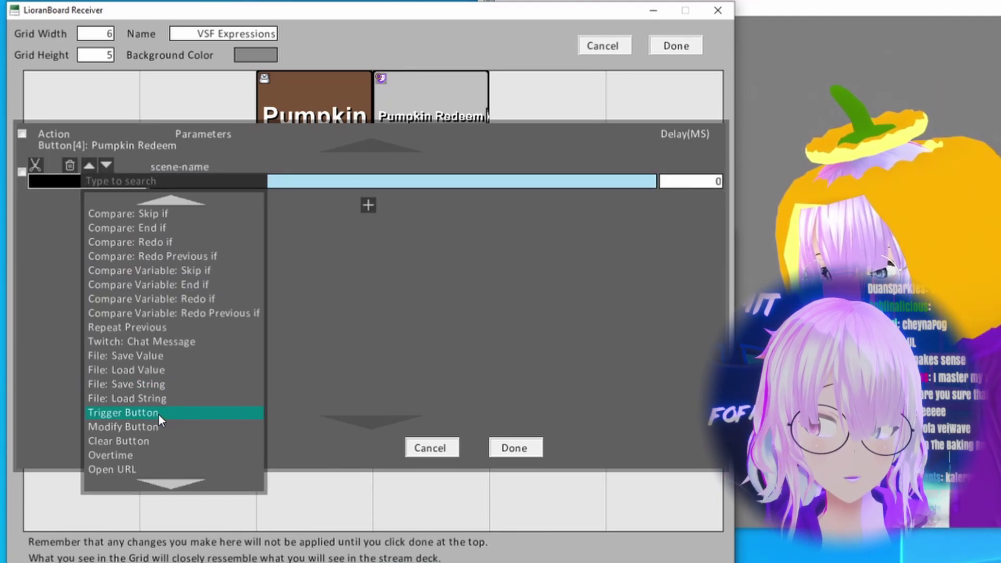
{"action": "left_click", "coordinate": [159, 413]}
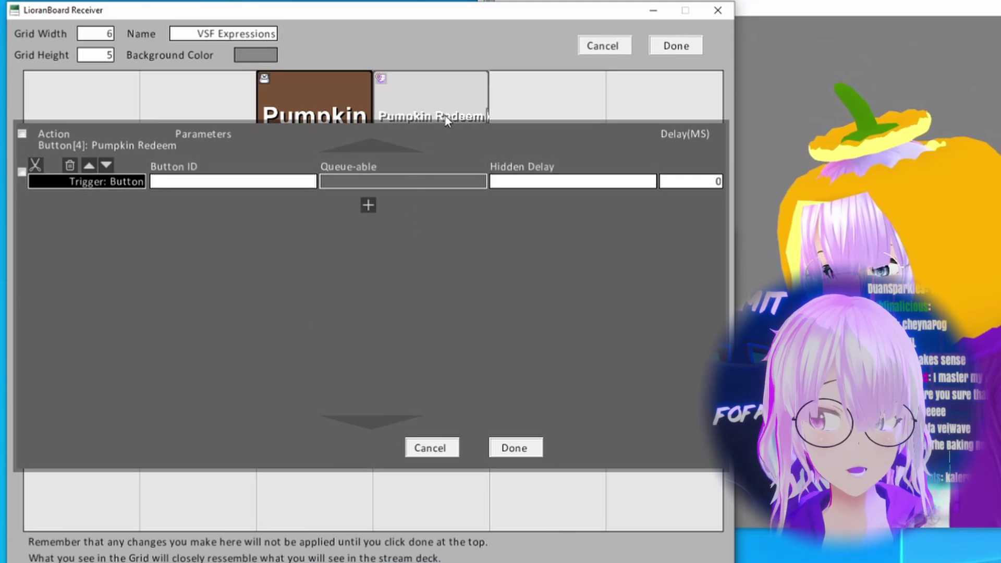
{"action": "left_click", "coordinate": [498, 447]}
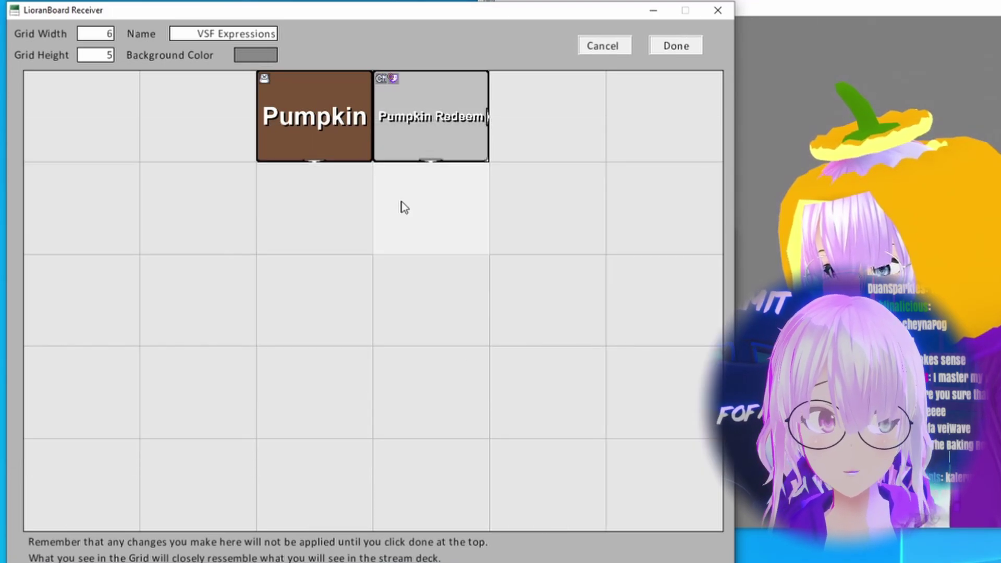
Step: Look up the button ID of the Pumpkin button in the deck grid
{"action": "right_click", "coordinate": [339, 124]}
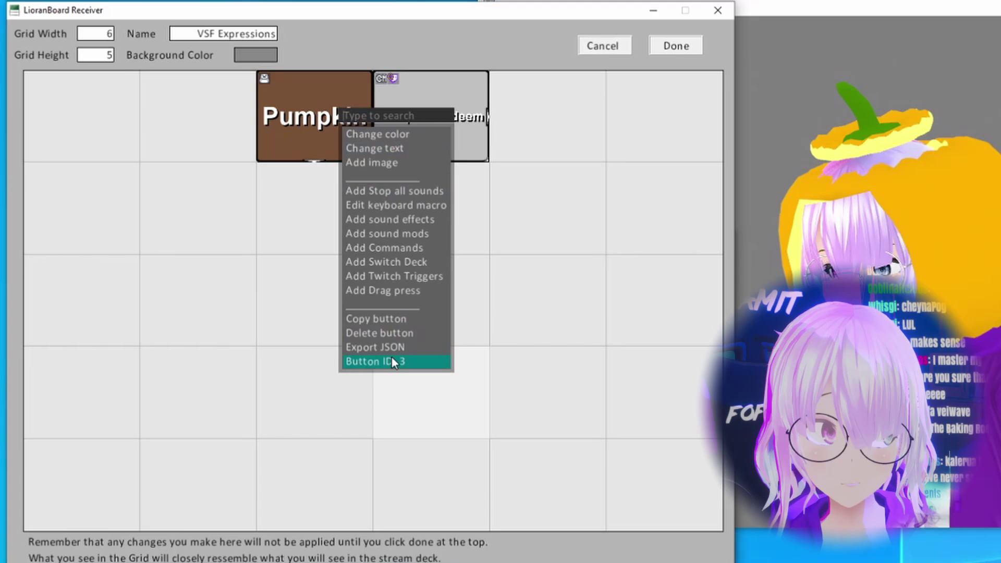
{"action": "left_click", "coordinate": [418, 93]}
{"action": "right_click", "coordinate": [292, 115]}
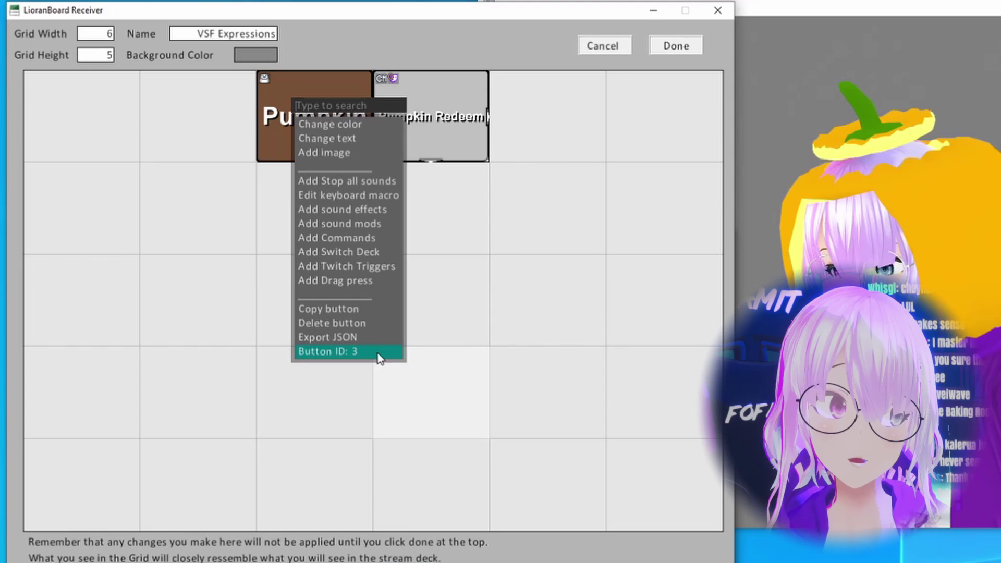
{"action": "left_click", "coordinate": [422, 124]}
{"action": "right_click", "coordinate": [422, 124]}
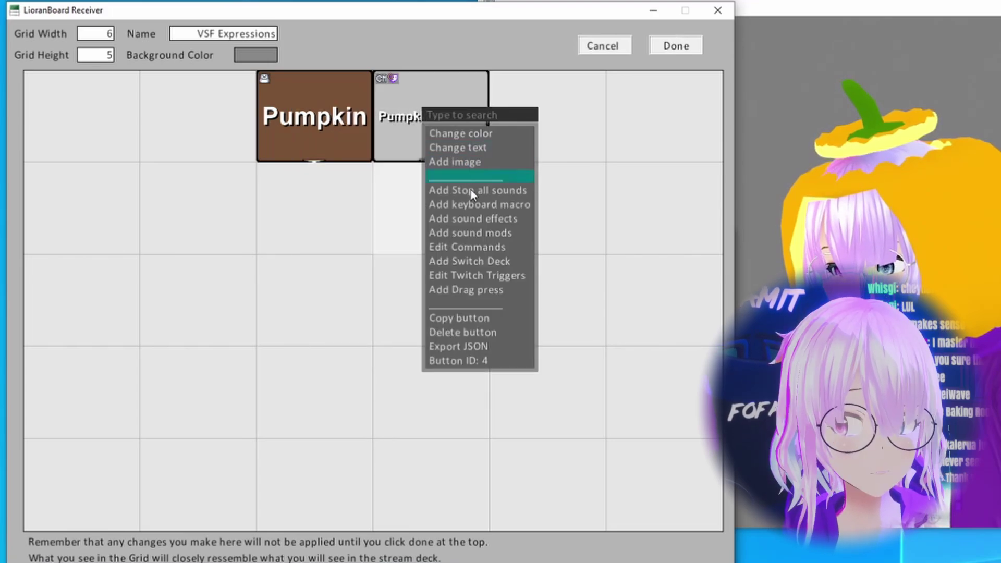
{"action": "left_click", "coordinate": [483, 276]}
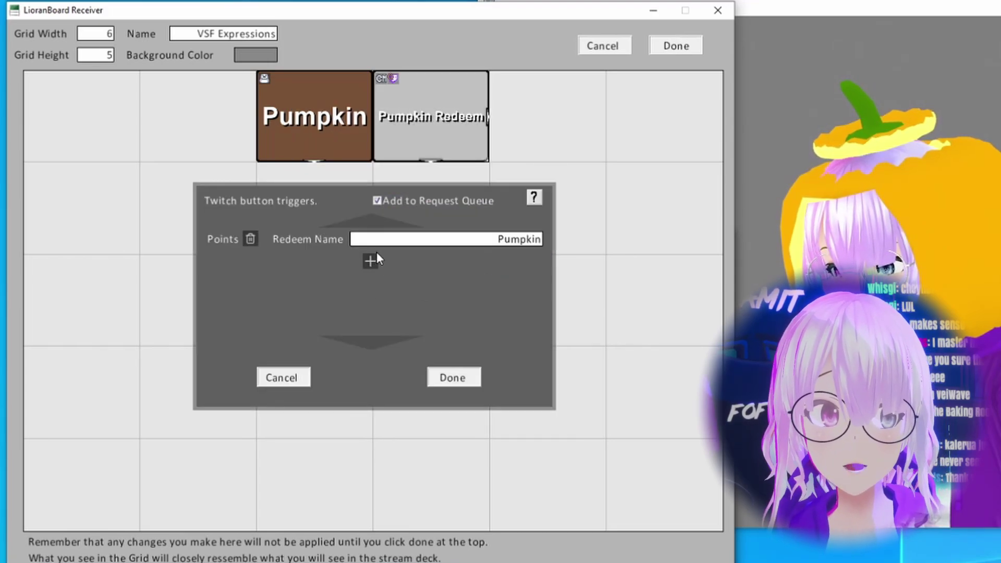
{"action": "left_click", "coordinate": [284, 379]}
Step: Edit the Pumpkin Redeem button's commands and set the Trigger: Button command's Button ID to 3
{"action": "right_click", "coordinate": [416, 110]}
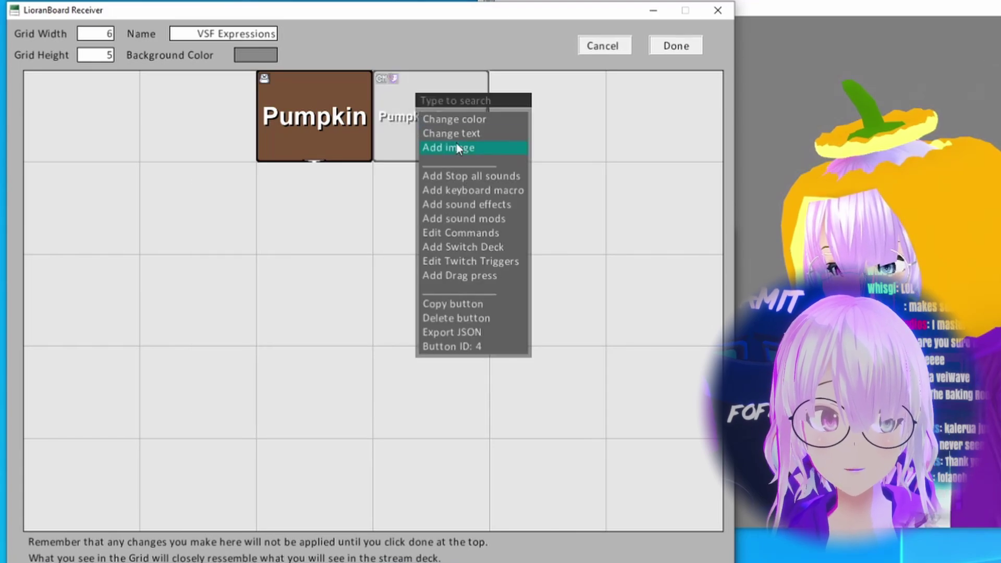
{"action": "left_click", "coordinate": [472, 229]}
{"action": "left_click", "coordinate": [402, 183]}
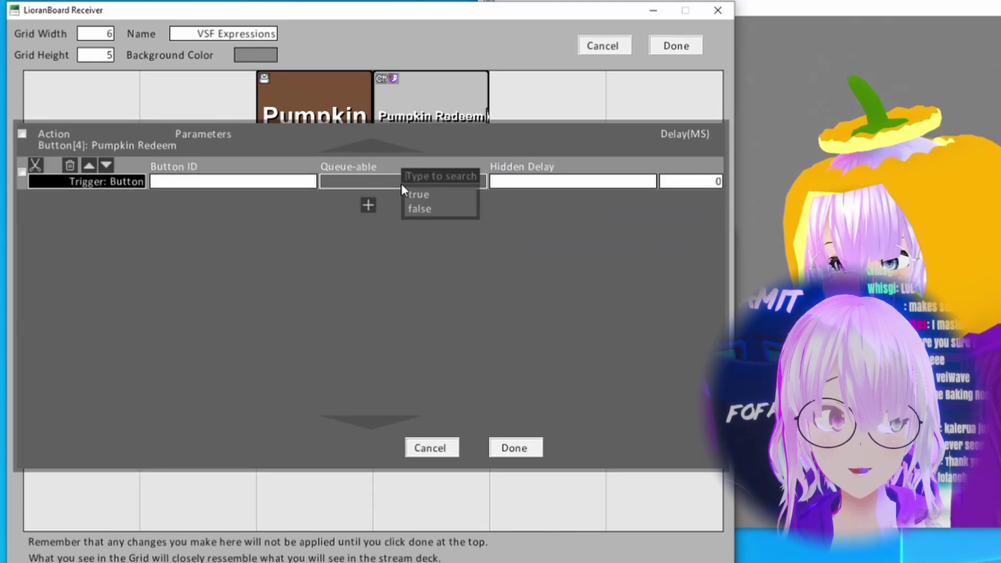
{"action": "left_click", "coordinate": [290, 186]}
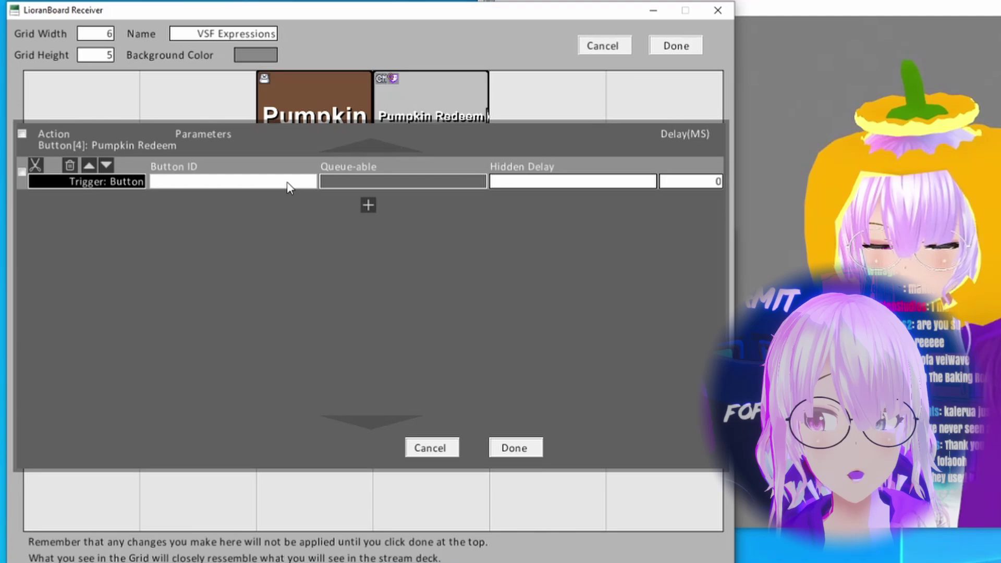
{"action": "type", "text": "3"}
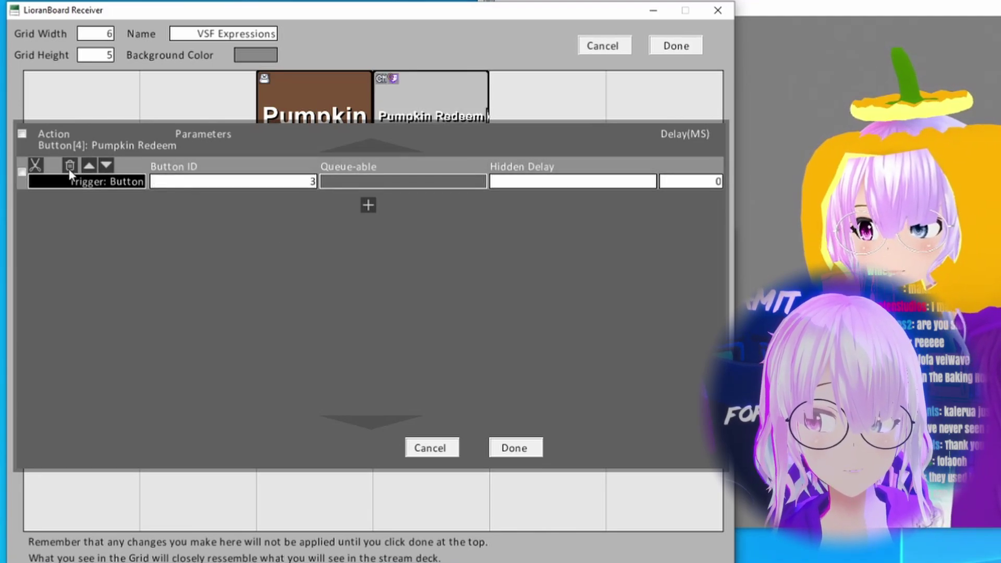
Step: Duplicate the Trigger: Button command, set the second one's delay to 10000 ms, and save the commands and the deck
{"action": "left_click", "coordinate": [347, 205]}
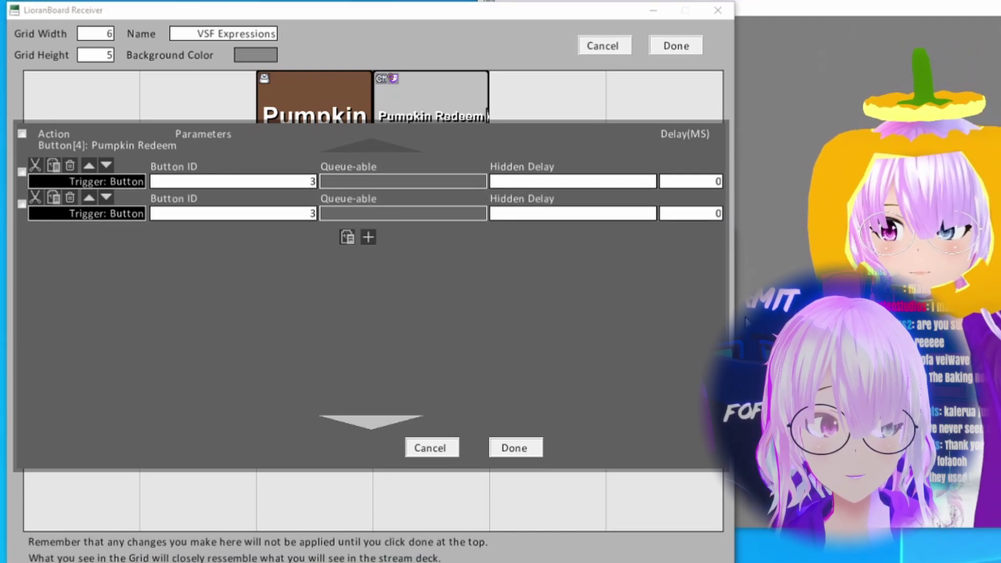
{"action": "left_click", "coordinate": [696, 212]}
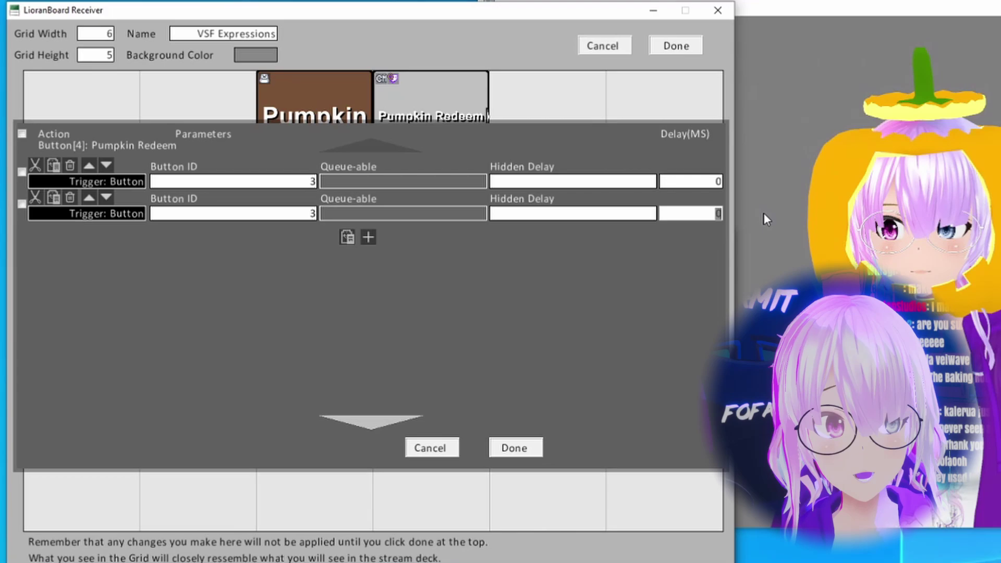
{"action": "type", "text": "10000"}
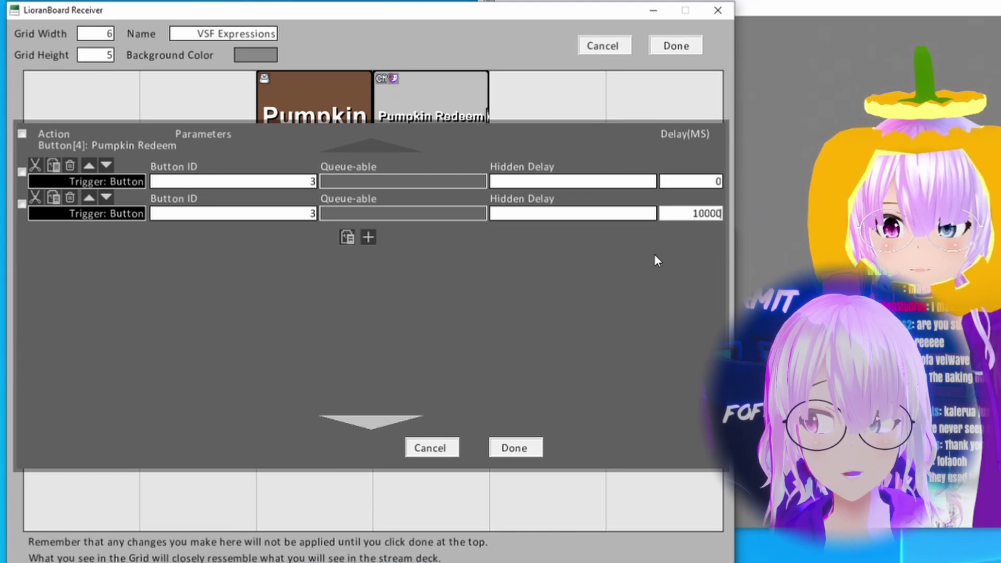
{"action": "left_click", "coordinate": [533, 449]}
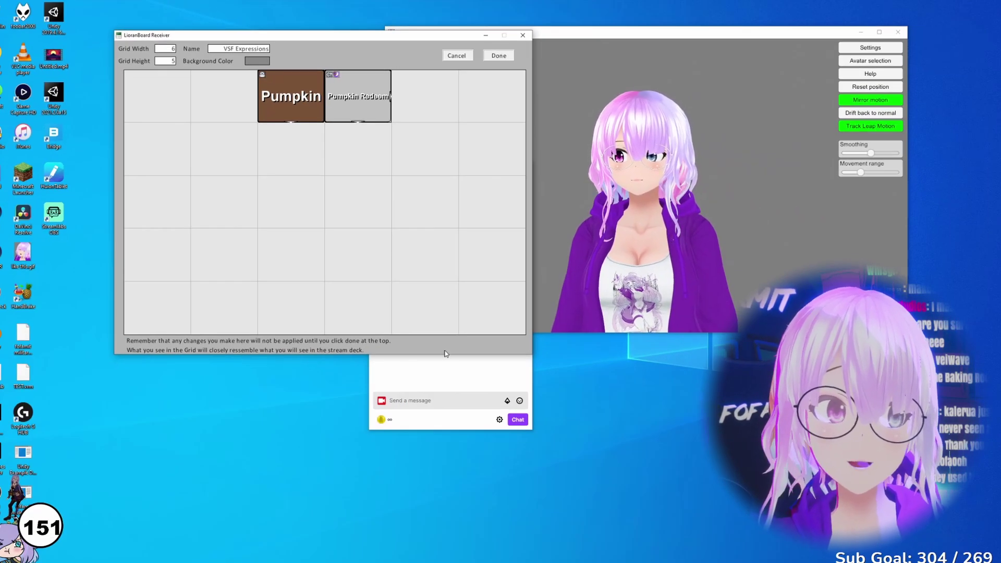
{"action": "left_click", "coordinate": [500, 55]}
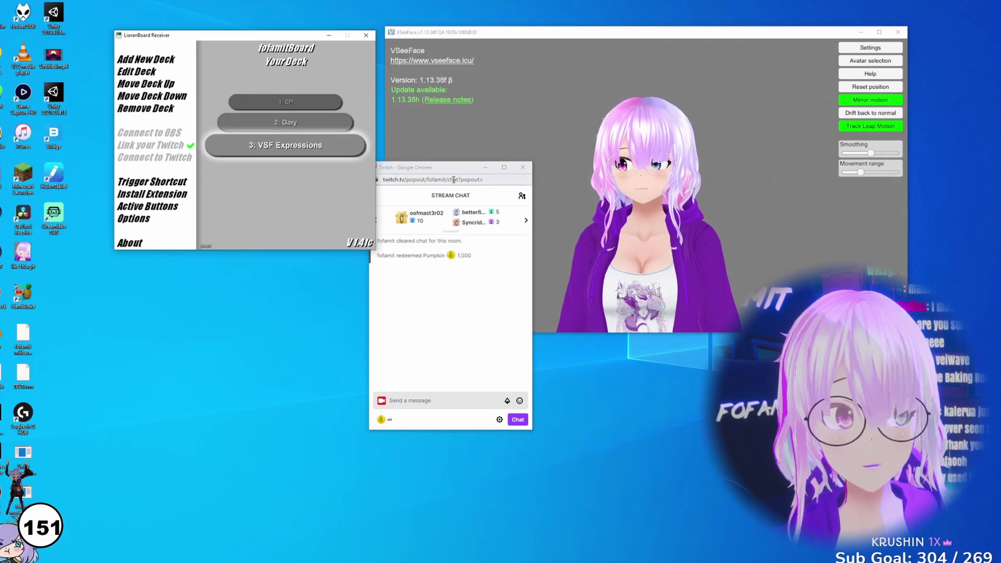
Step: Move the Twitch chat pop-up slightly upward and test the timed setup by redeeming the Pumpkin reward again
{"action": "left_click_drag", "start_coordinate": [459, 168], "coordinate": [460, 122]}
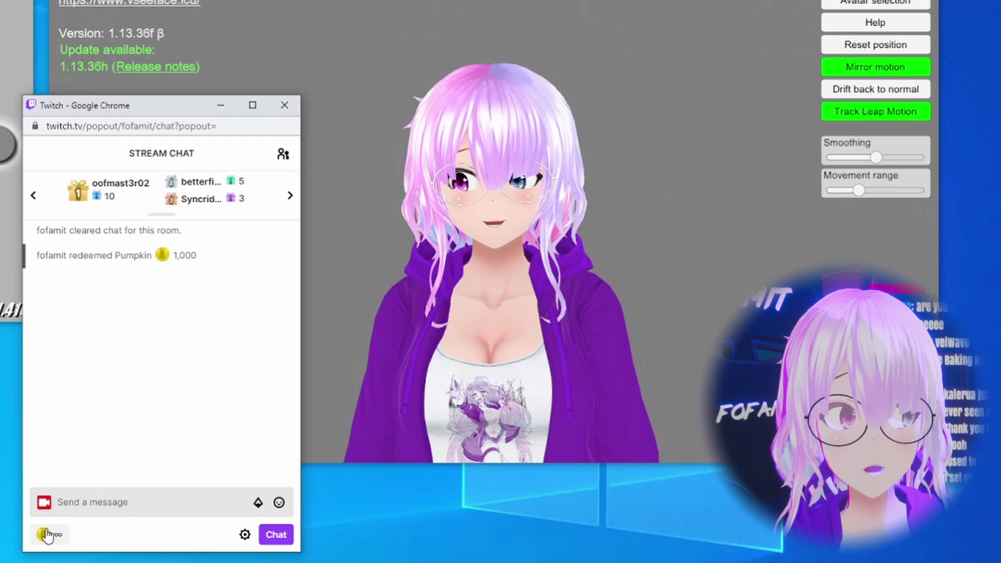
{"action": "left_click", "coordinate": [381, 374]}
{"action": "scroll", "coordinate": [459, 322], "scroll_direction": "down", "scroll_amount": 3}
{"action": "scroll", "coordinate": [176, 446], "scroll_direction": "down", "scroll_amount": 2}
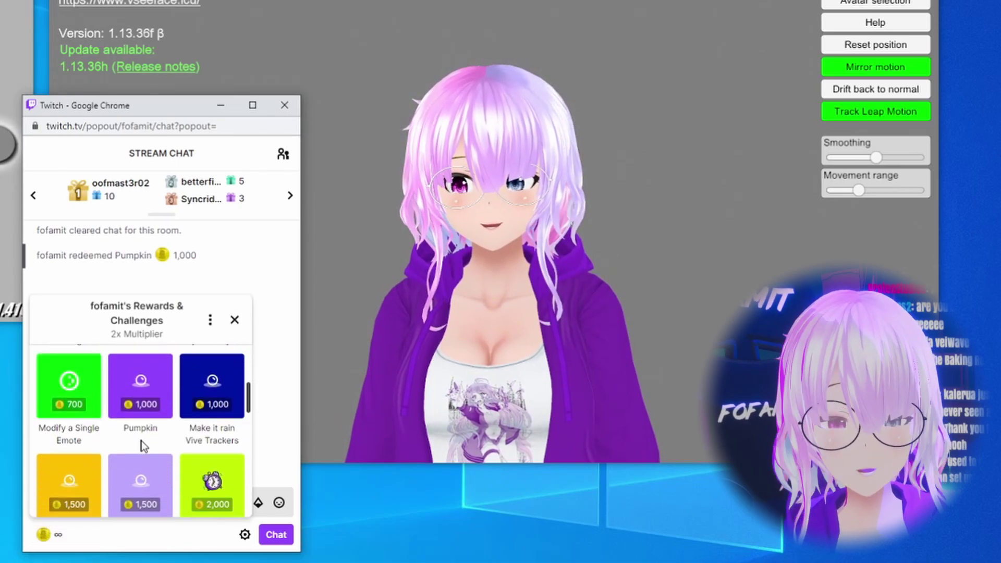
{"action": "left_click", "coordinate": [151, 396]}
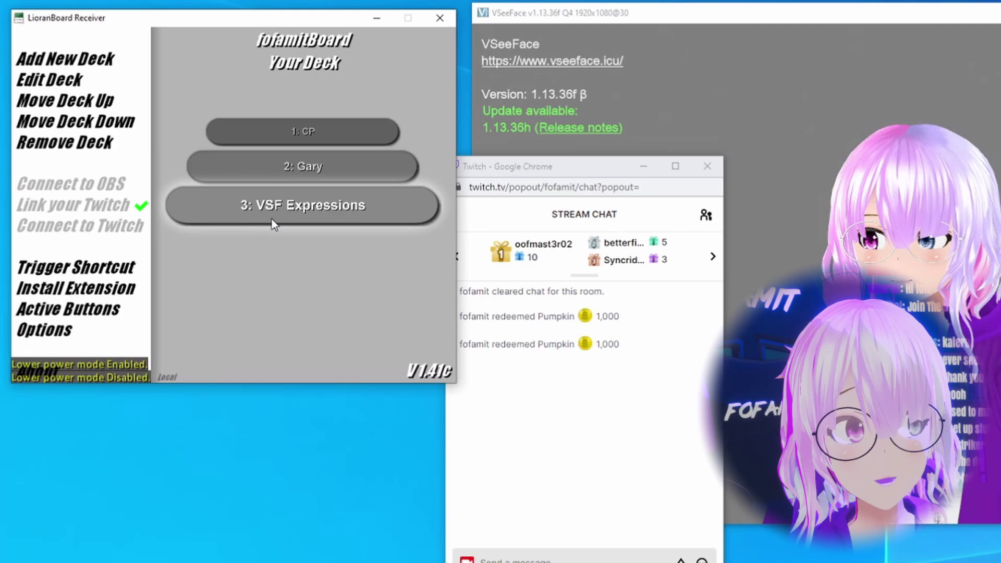
Step: Edit the VSF Expressions deck and add a Bits trigger to the Pumpkin Redeem button's Twitch triggers
{"action": "left_click", "coordinate": [271, 219]}
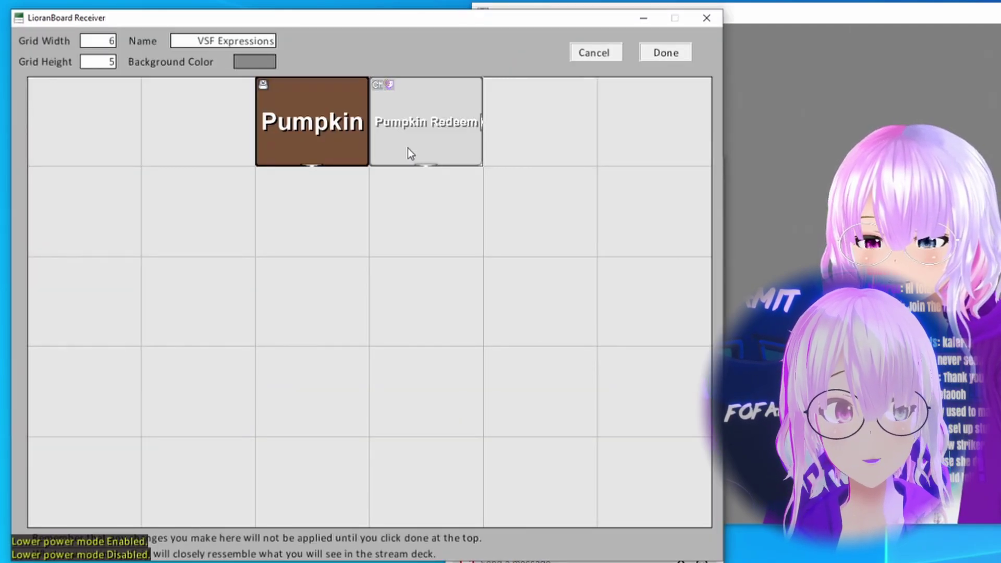
{"action": "right_click", "coordinate": [408, 149]}
{"action": "left_click", "coordinate": [456, 293]}
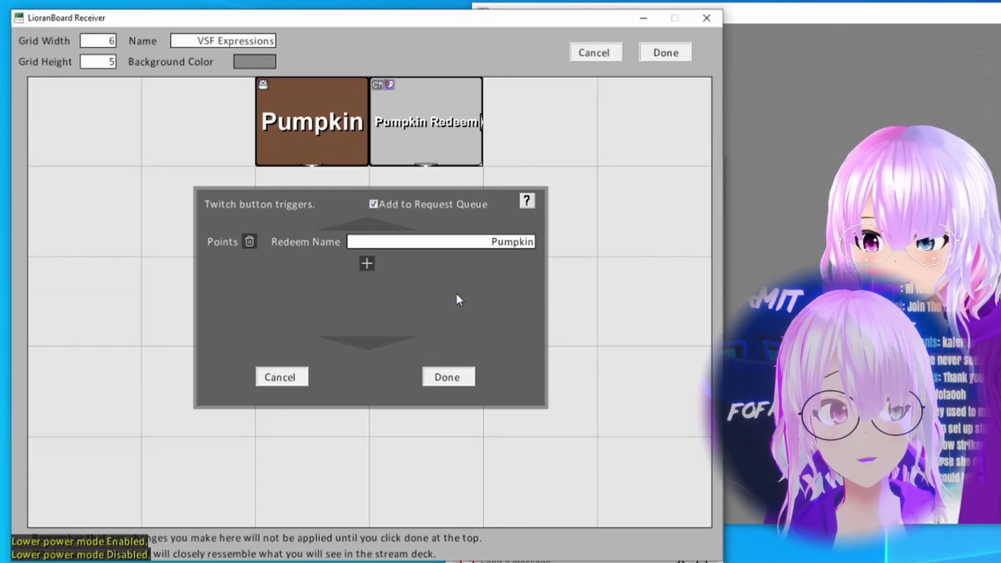
{"action": "left_click", "coordinate": [366, 264]}
{"action": "left_click", "coordinate": [409, 273]}
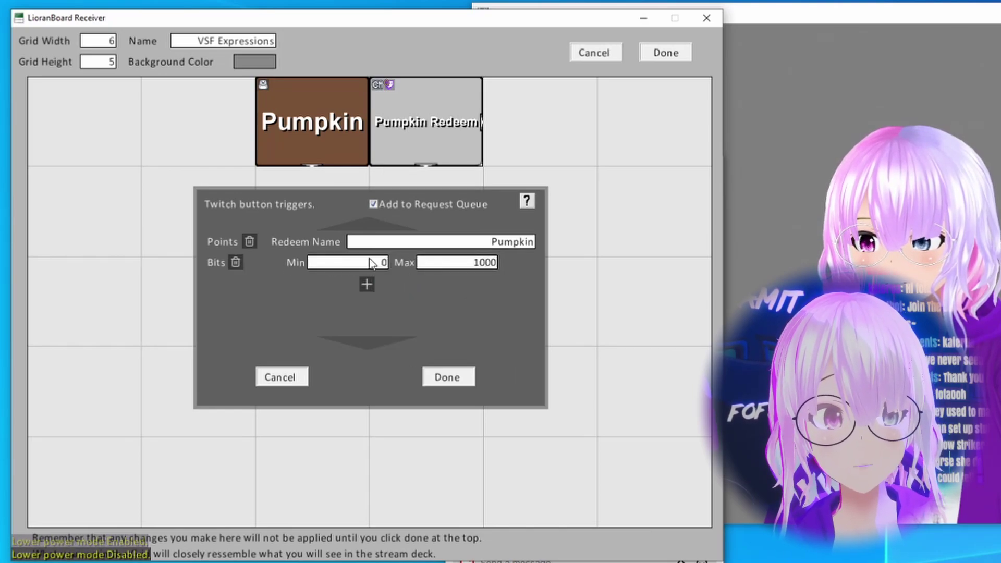
Step: Set the Bits trigger's minimum and maximum both to 101
{"action": "left_click", "coordinate": [485, 264]}
{"action": "key", "text": "BackSpace"}
{"action": "key", "text": "BackSpace"}
{"action": "key", "text": "BackSpace"}
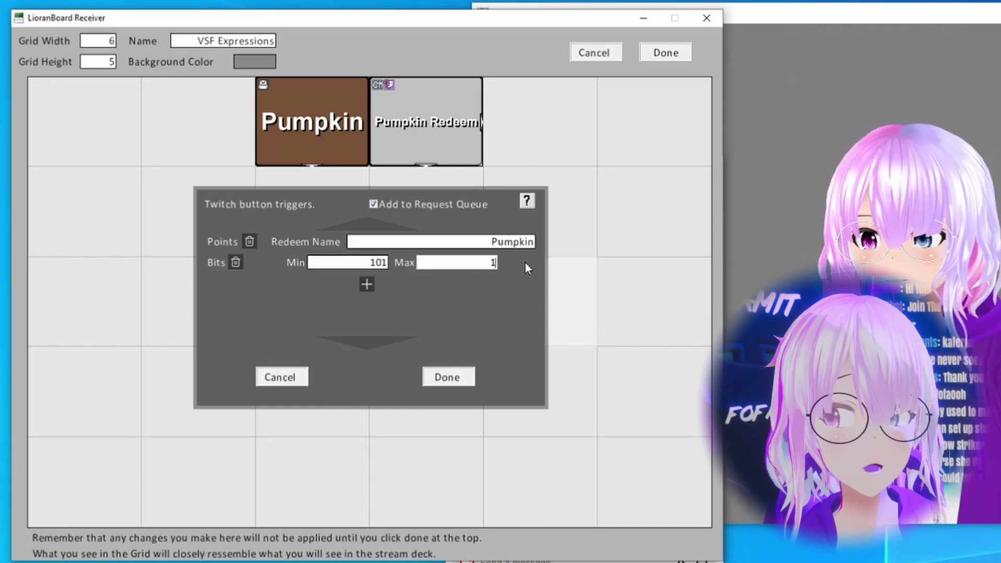
{"action": "type", "text": "01"}
Step: Add a Chat Message trigger with the message !pumpkin, and save the Twitch triggers and the deck
{"action": "left_click", "coordinate": [368, 284]}
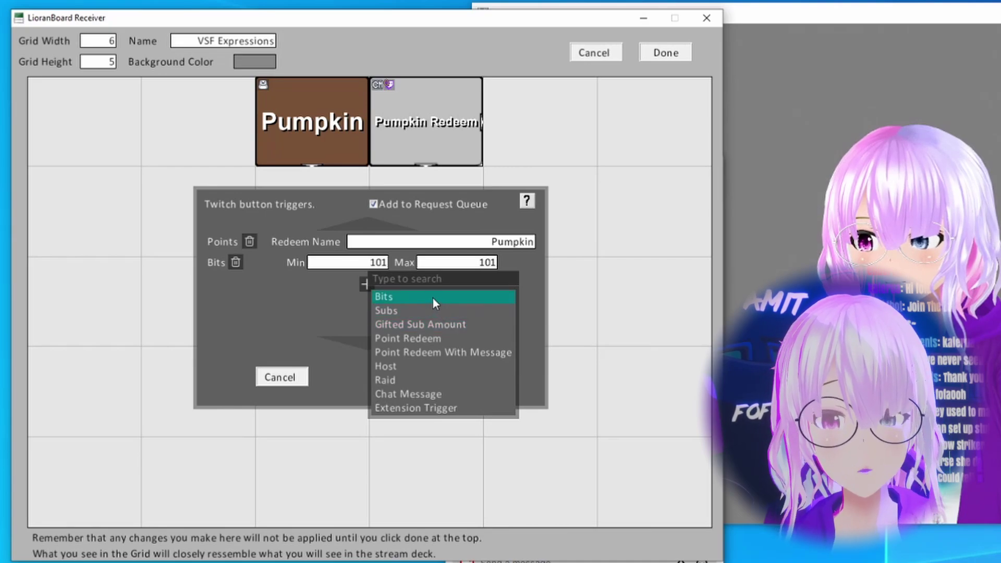
{"action": "left_click", "coordinate": [437, 392]}
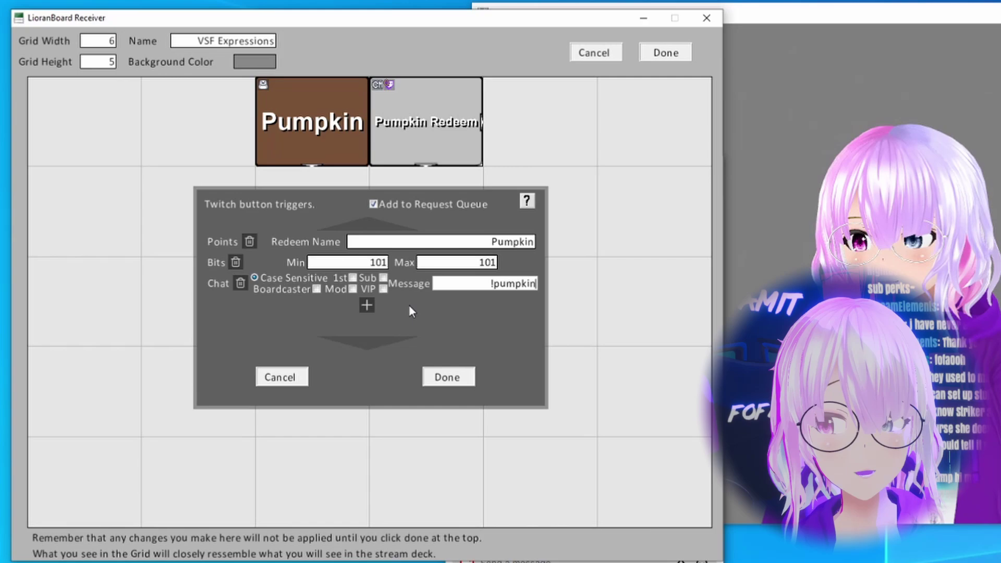
{"action": "left_click", "coordinate": [449, 377]}
{"action": "left_click", "coordinate": [666, 52]}
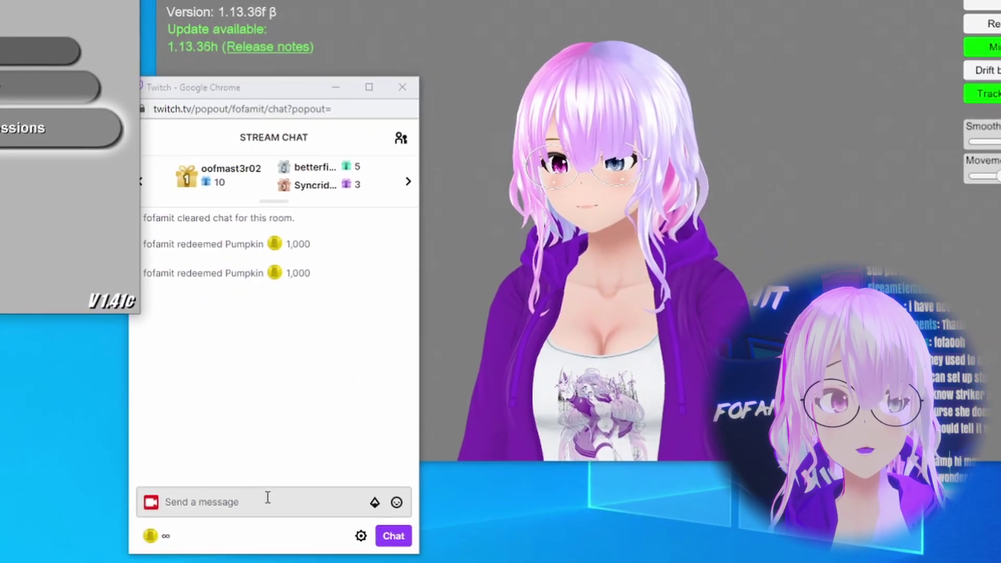
Step: Test the chat trigger by sending !pumpkin twice in the Twitch chat pop-up
{"action": "left_click", "coordinate": [300, 505]}
{"action": "type", "text": "!pu"}
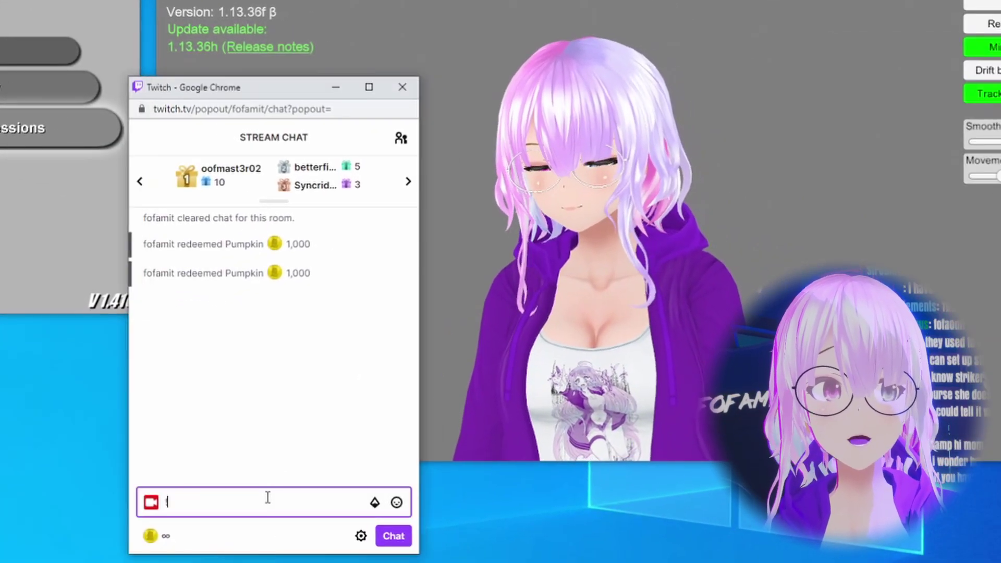
{"action": "type", "text": "mpkin"}
{"action": "key", "text": "Return"}
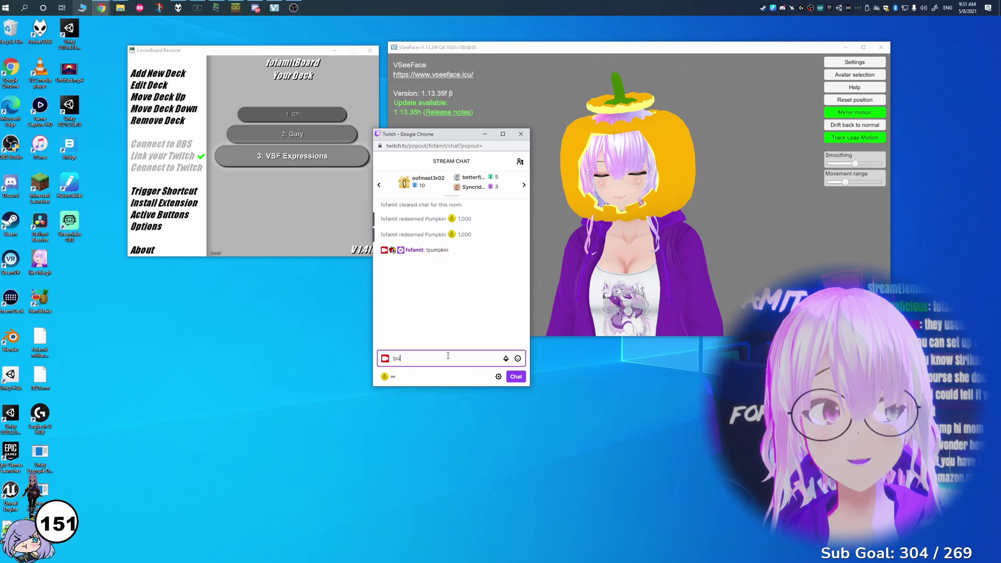
{"action": "key", "text": "Return"}
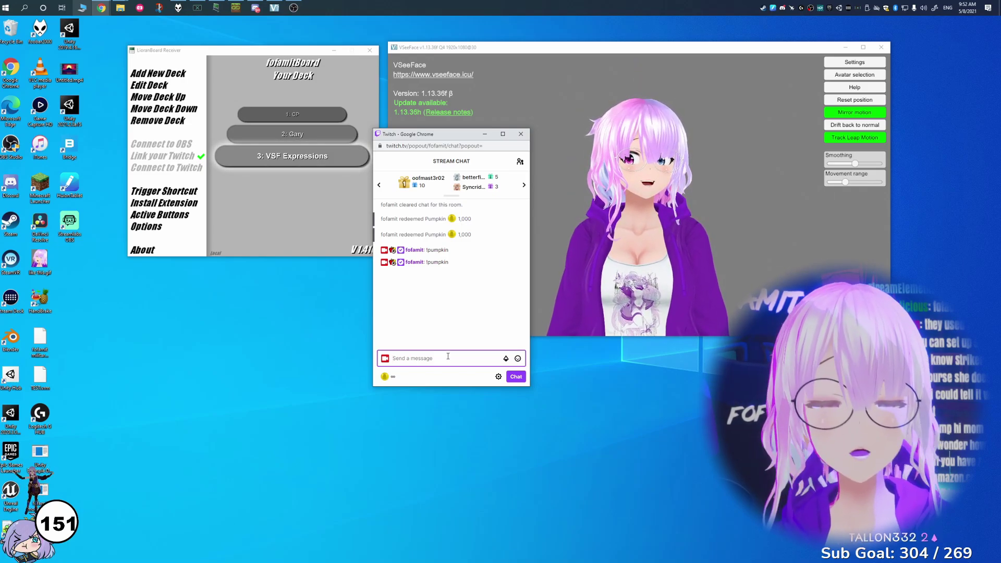
{"action": "left_click", "coordinate": [272, 158]}
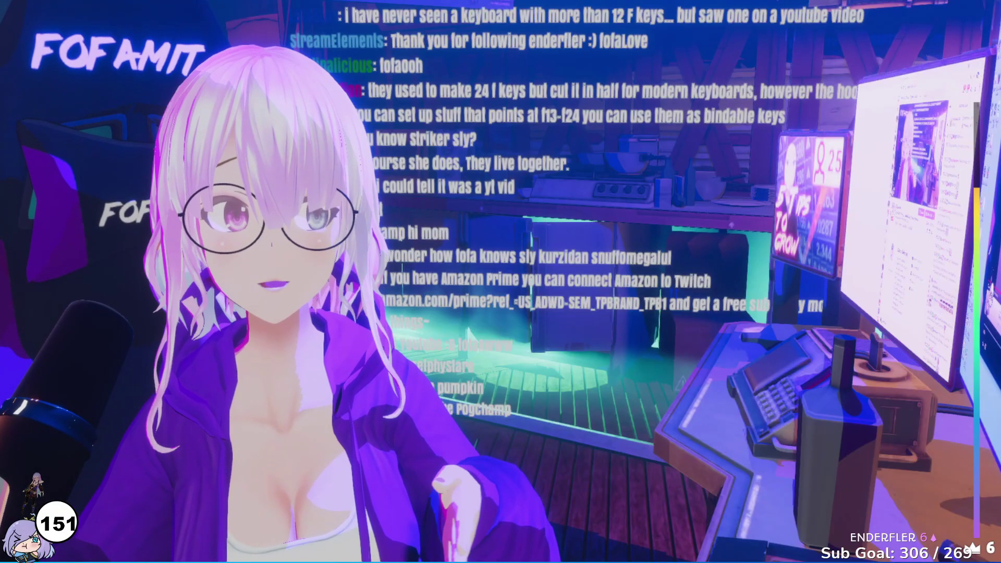